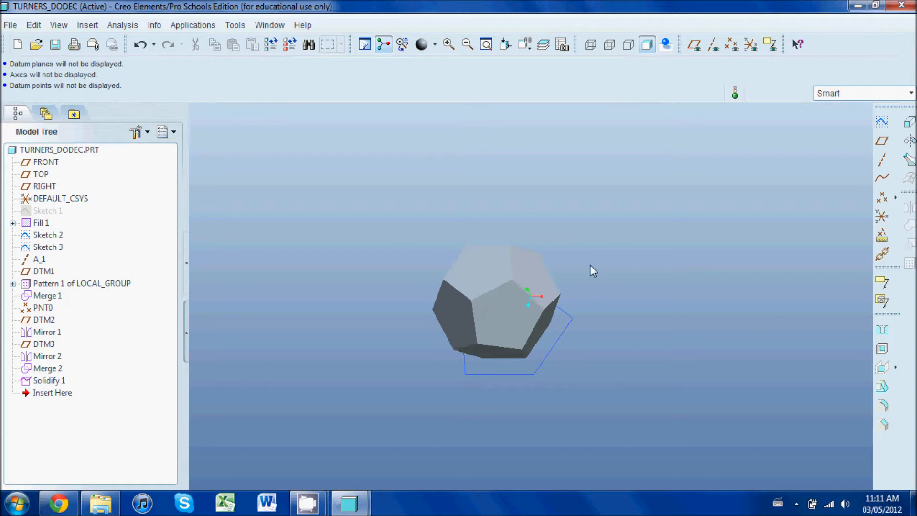
Display the datum planes, axes and datum points of the dodecahedron model.
click(694, 44)
click(713, 44)
click(732, 45)
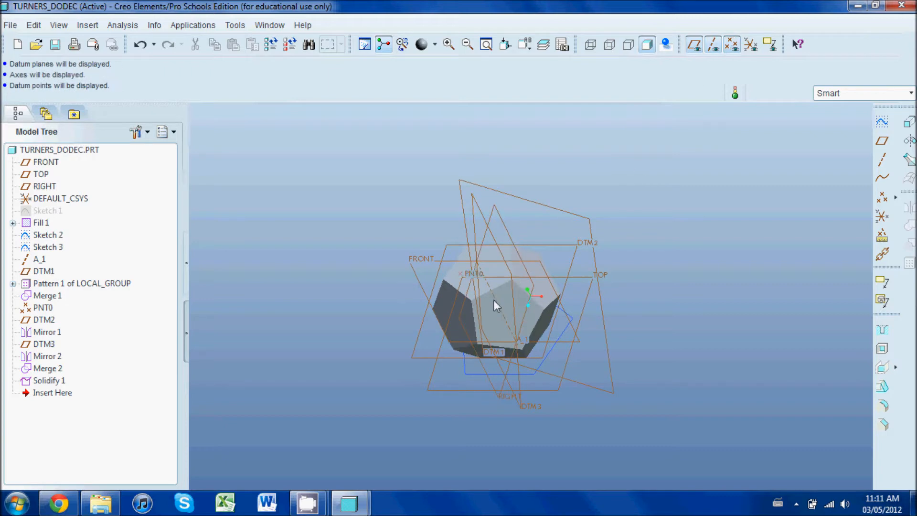
Start a sketch on an upper pentagonal face of the dodecahedron, oriented with the RIGHT plane facing Bottom.
scroll(493, 300, up, 2)
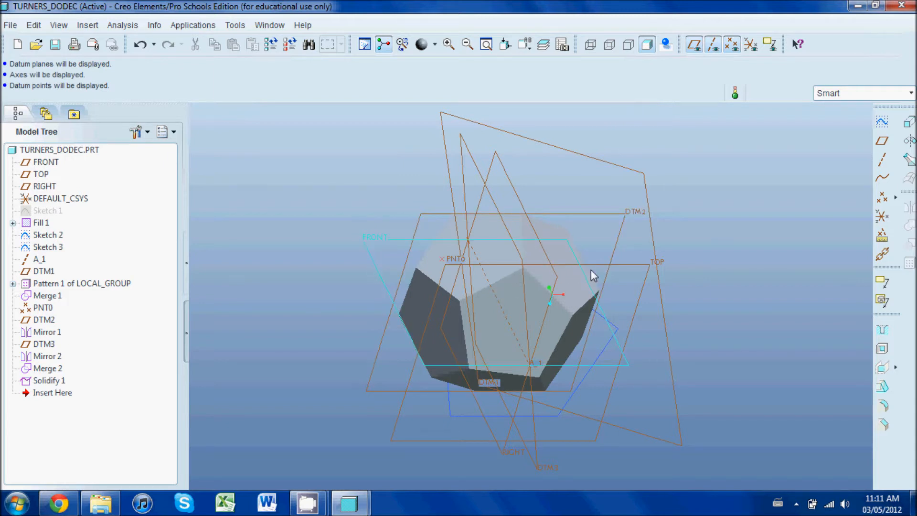
mouse_move(588, 254)
middle_down()
mouse_move(543, 230)
mouse_move(501, 259)
mouse_move(509, 294)
mouse_move(563, 225)
mouse_move(526, 231)
middle_up()
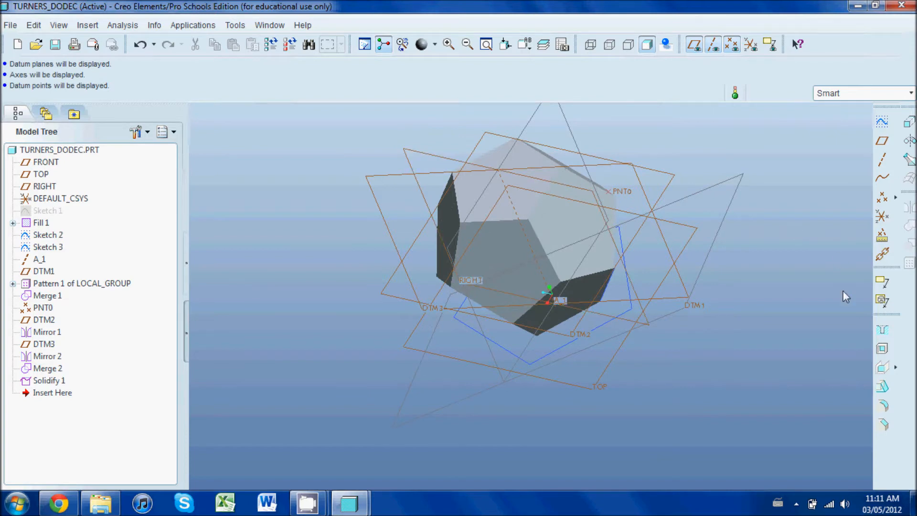
click(882, 121)
click(545, 221)
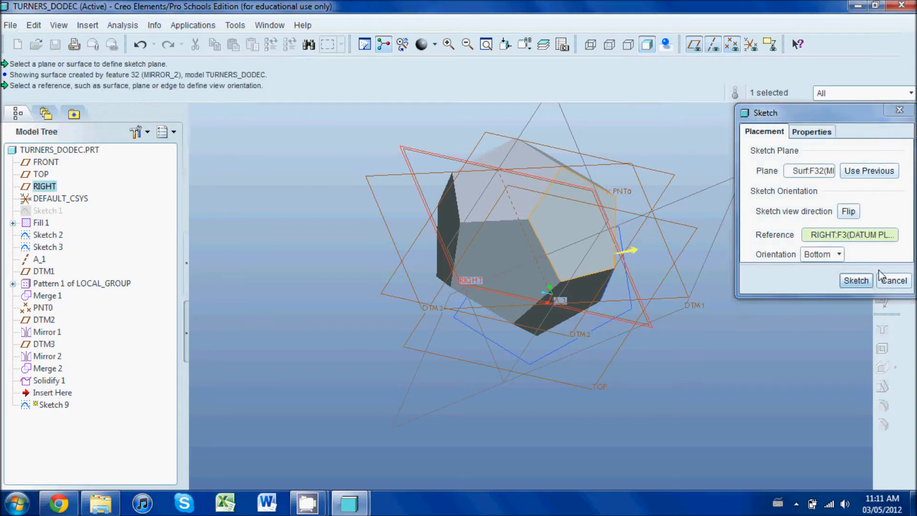
click(856, 280)
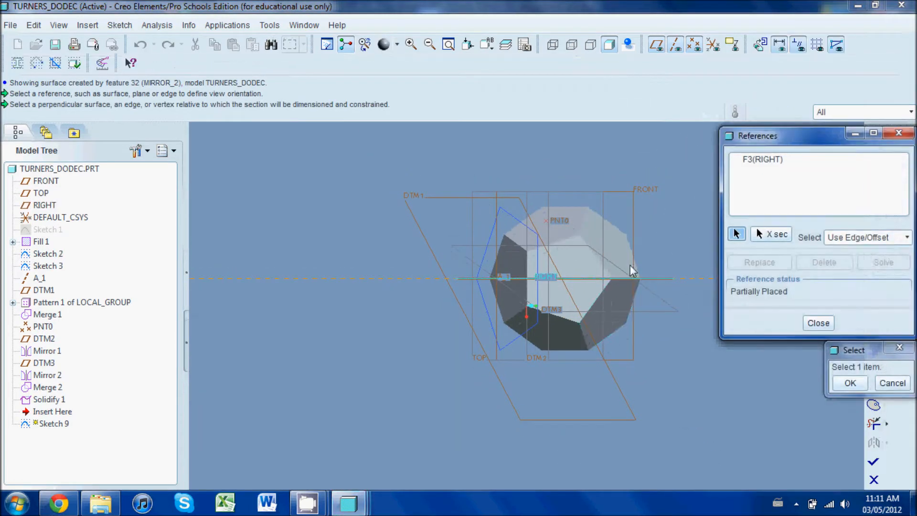
Add four corner vertices of the pentagonal sketch face as sketch references.
scroll(578, 268, up, 2)
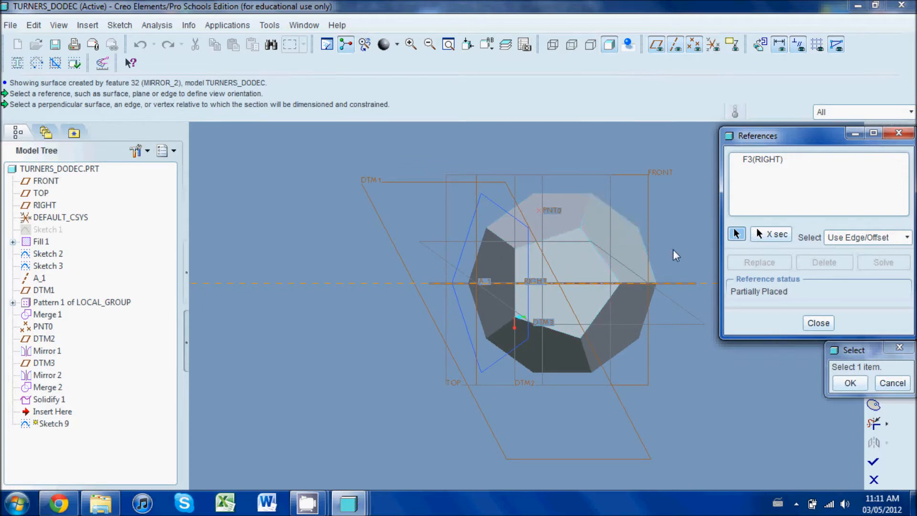
middle_drag(675, 250, 470, 249)
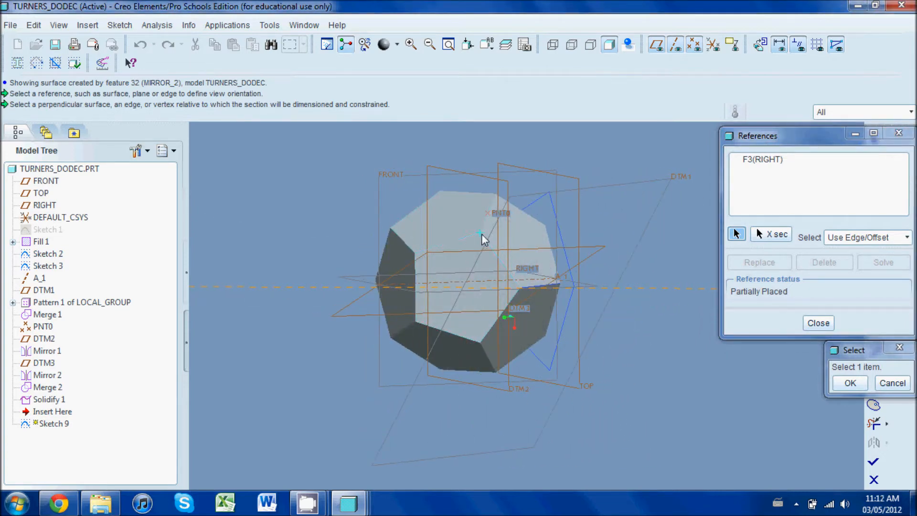
click(484, 237)
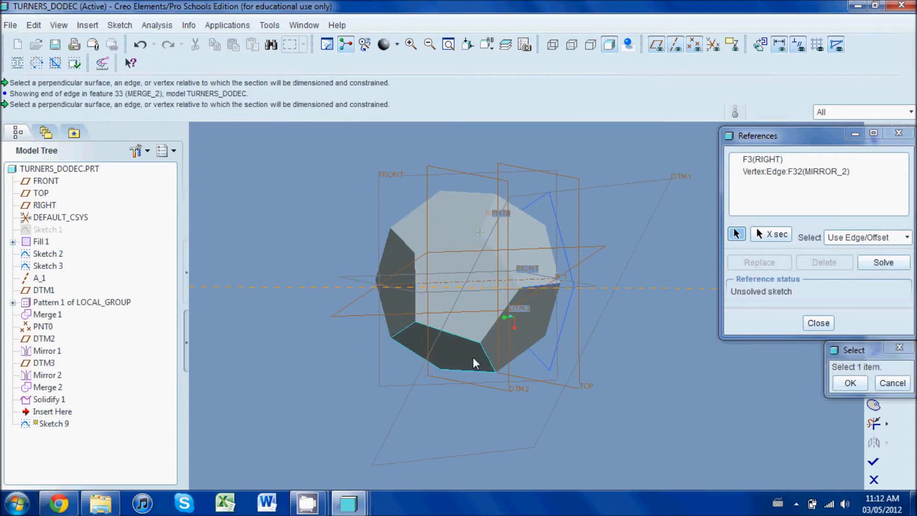
click(481, 343)
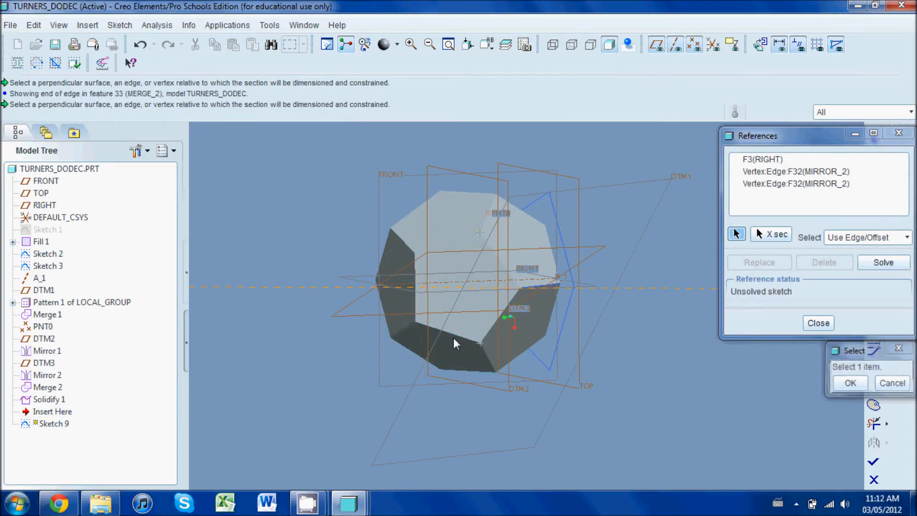
click(415, 322)
click(415, 255)
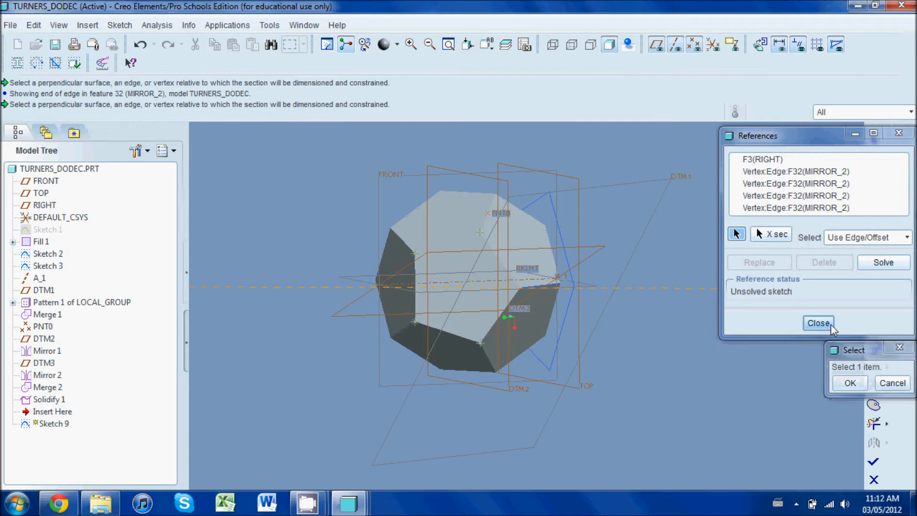
click(850, 382)
click(817, 323)
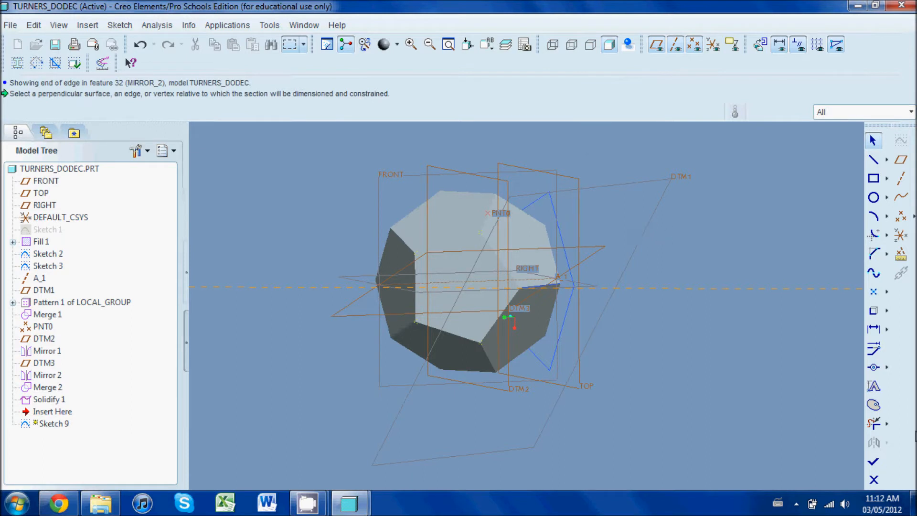
Project the five edges of the pentagonal face into the sketch as single edges.
click(874, 312)
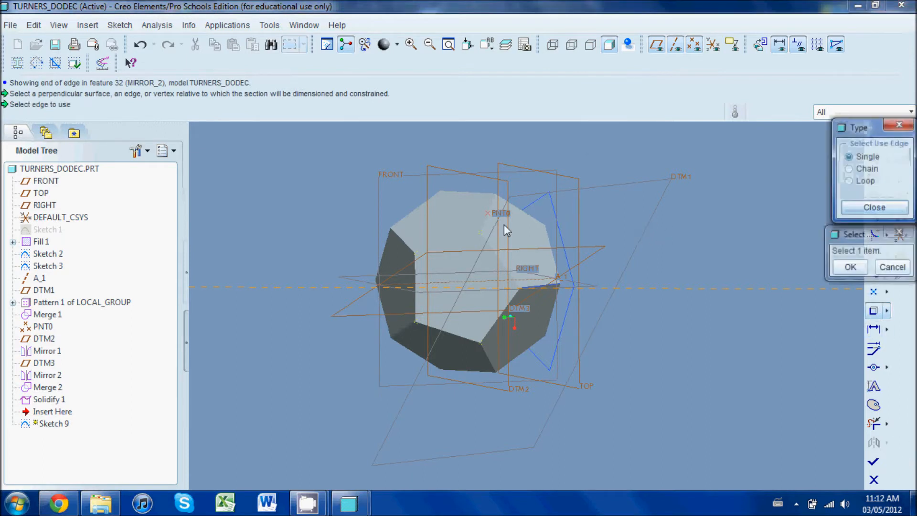
click(472, 236)
click(492, 244)
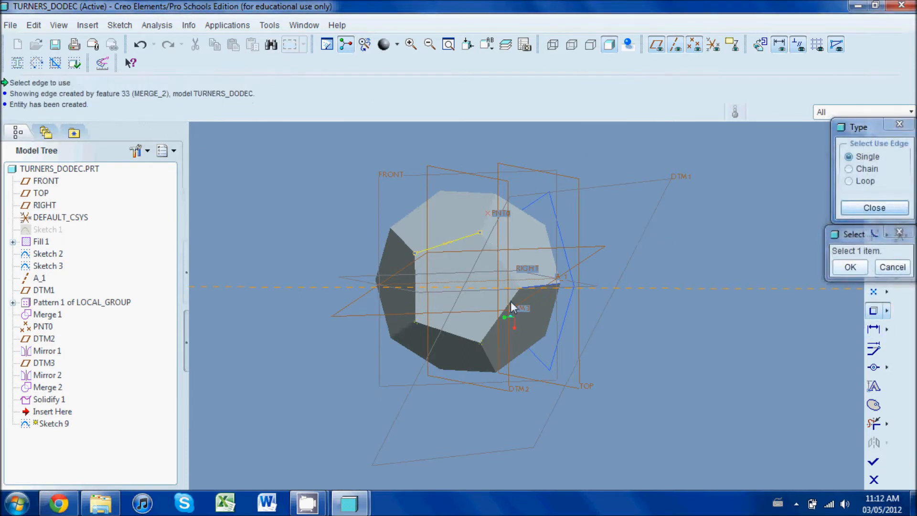
click(512, 296)
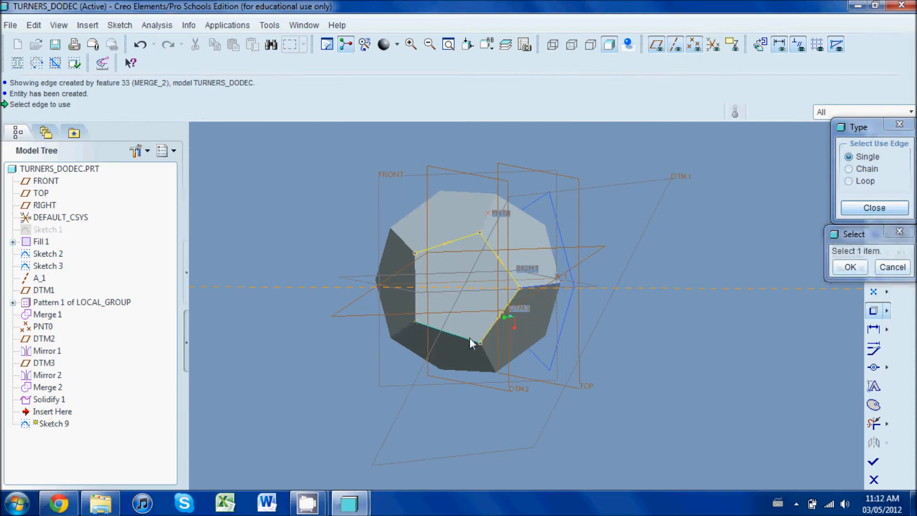
click(468, 339)
click(417, 300)
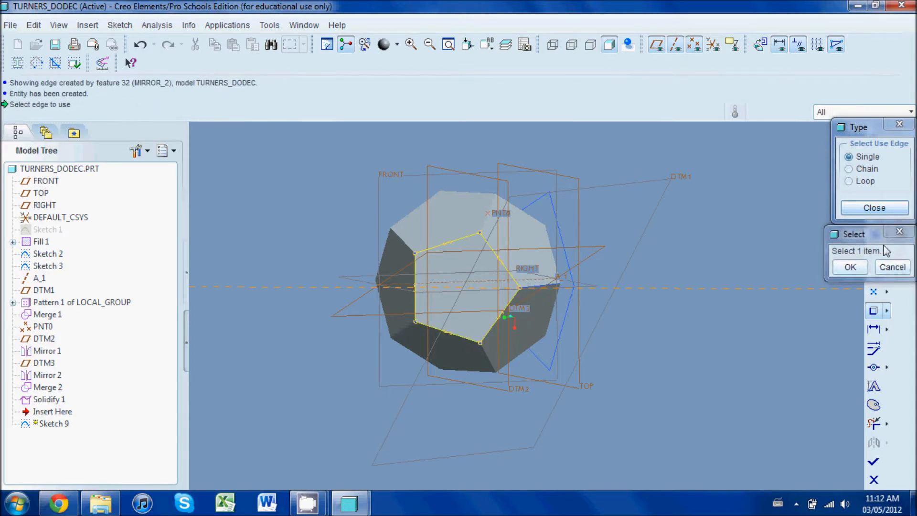
click(850, 266)
click(860, 208)
Draw two lines from pentagon corners to the midpoints of their opposite edges, and finish the sketch.
click(872, 159)
click(479, 232)
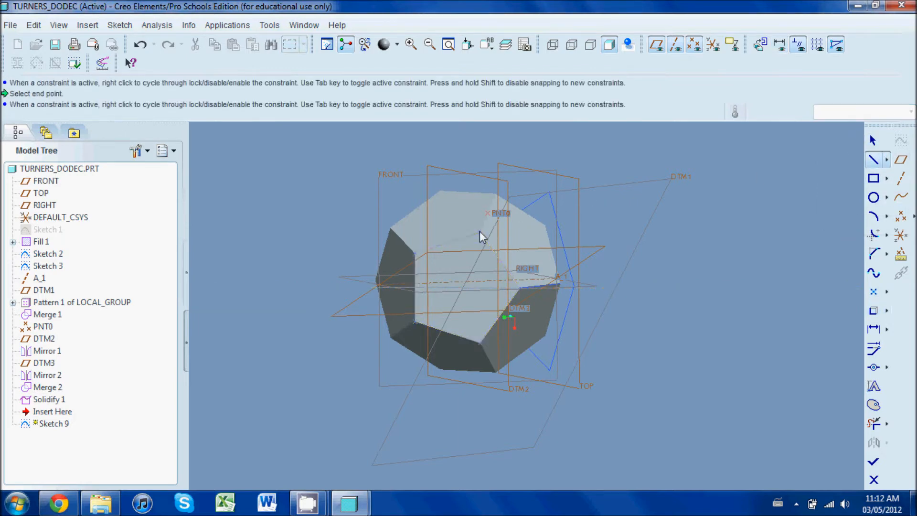
click(451, 334)
middle_click(511, 314)
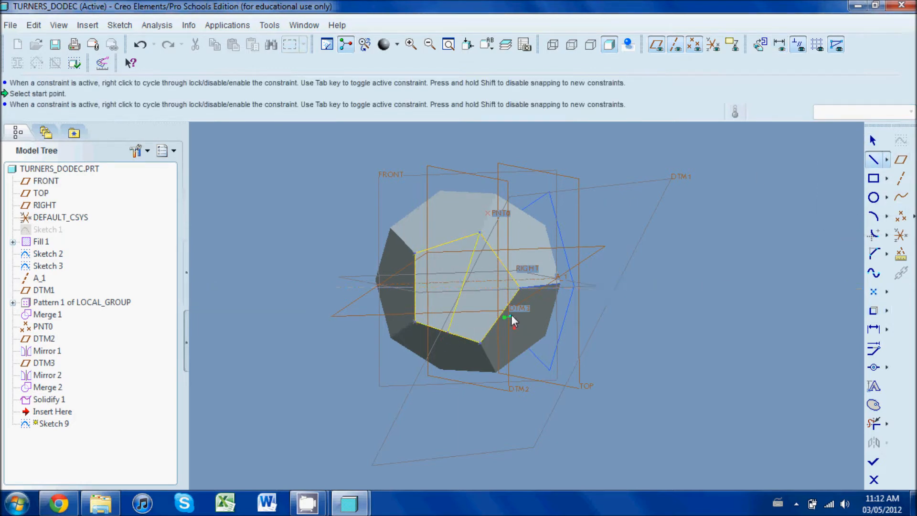
click(419, 255)
click(517, 316)
middle_click(592, 325)
middle_click(726, 339)
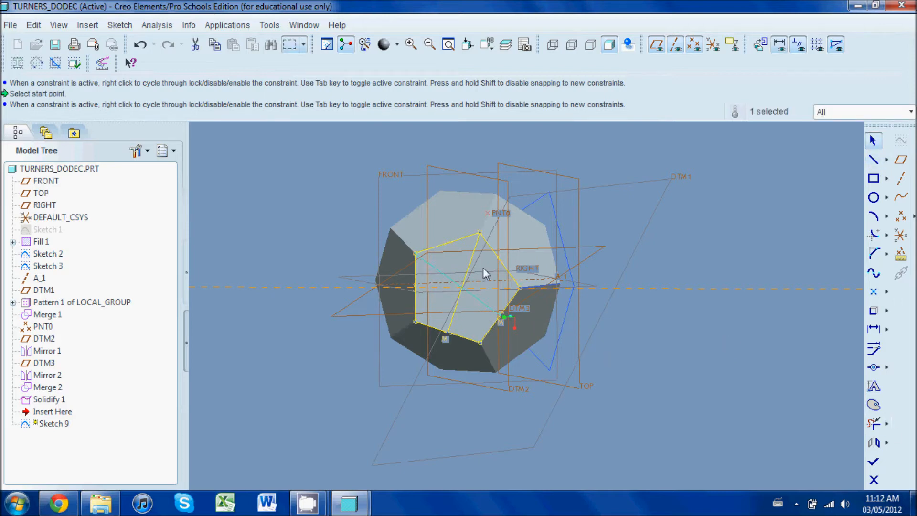
click(873, 461)
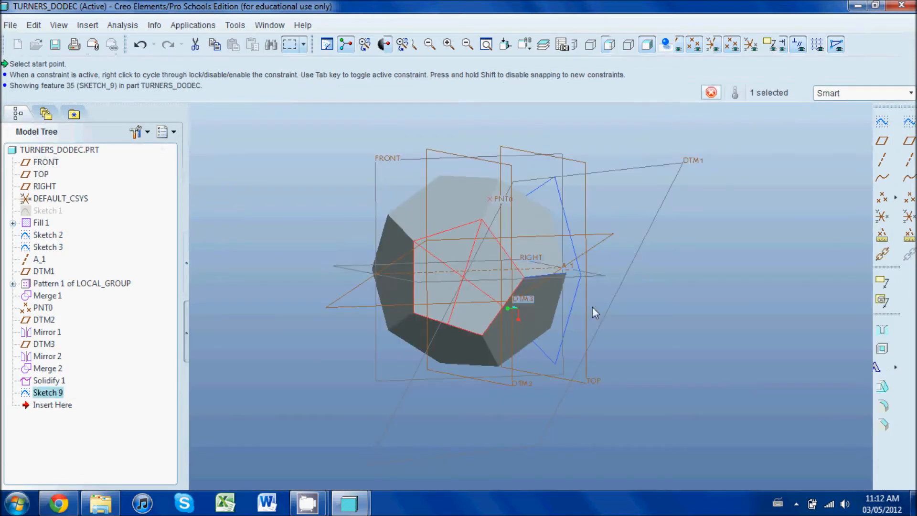
click(739, 267)
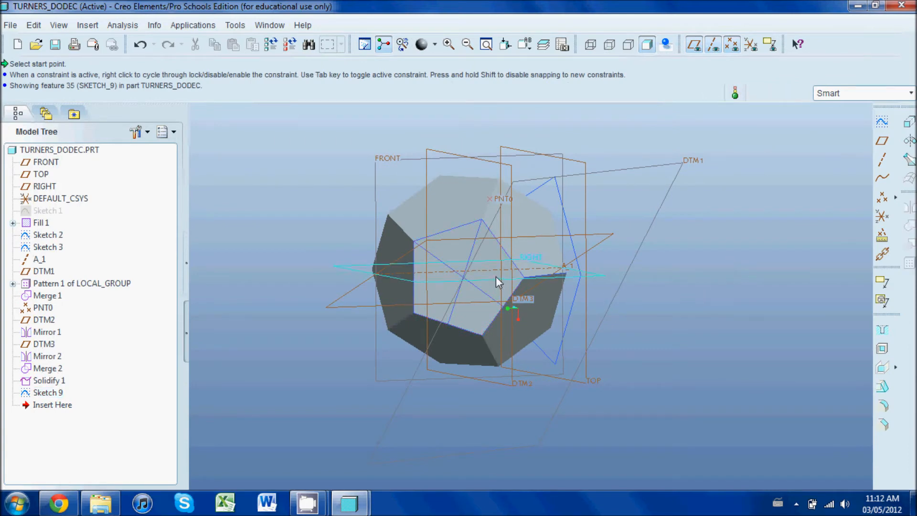
Hide the datum planes, axes and datum points.
click(692, 45)
click(712, 45)
click(731, 44)
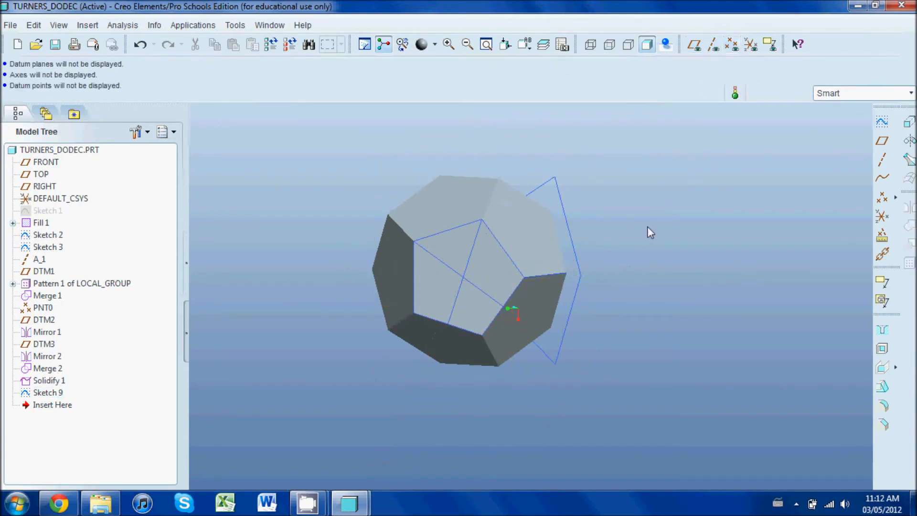
Create a datum point at the intersection of the two sketched lines on the pentagonal face.
mouse_move(657, 244)
middle_down()
mouse_move(634, 254)
mouse_move(748, 237)
mouse_move(671, 231)
mouse_move(635, 243)
mouse_move(634, 224)
mouse_move(574, 307)
mouse_move(611, 244)
mouse_move(564, 333)
mouse_move(622, 220)
middle_up()
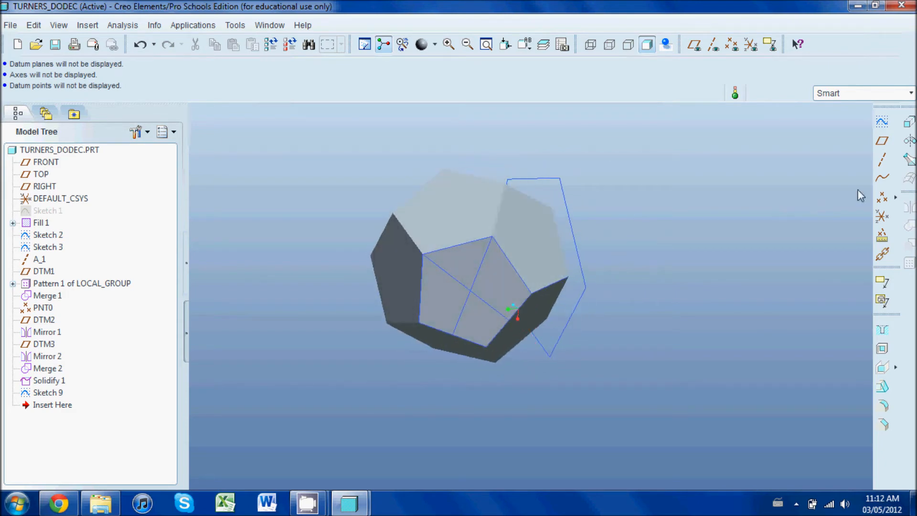
click(882, 197)
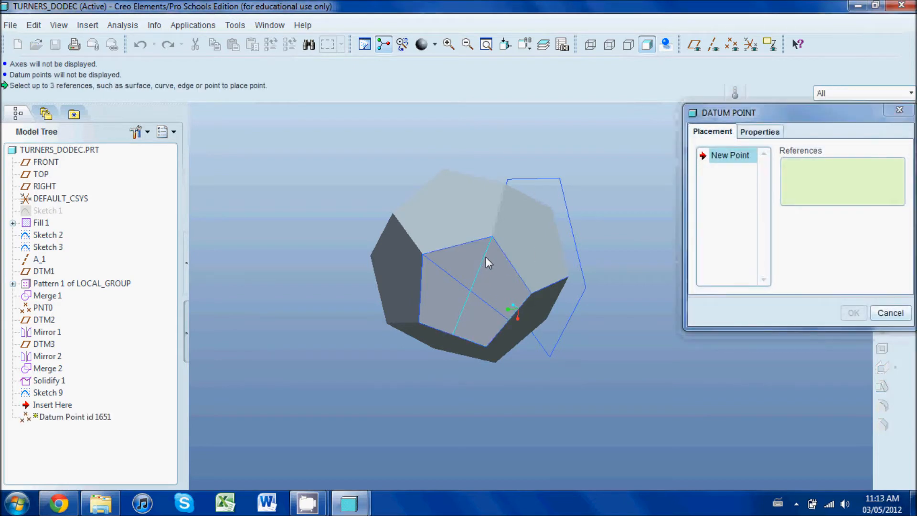
click(486, 258)
ctrl+click(451, 280)
middle_click(450, 280)
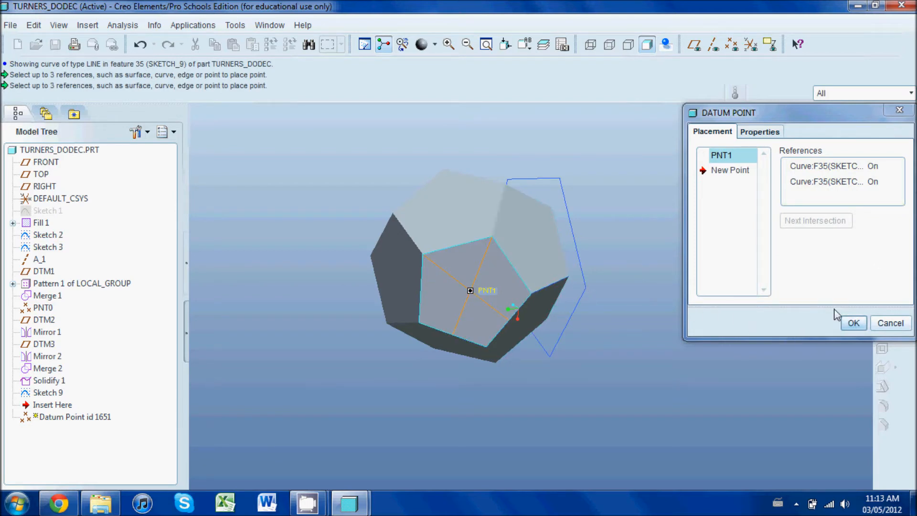
click(863, 326)
Display the datum points and return the model to its default orientation.
click(732, 44)
key(ctrl+d)
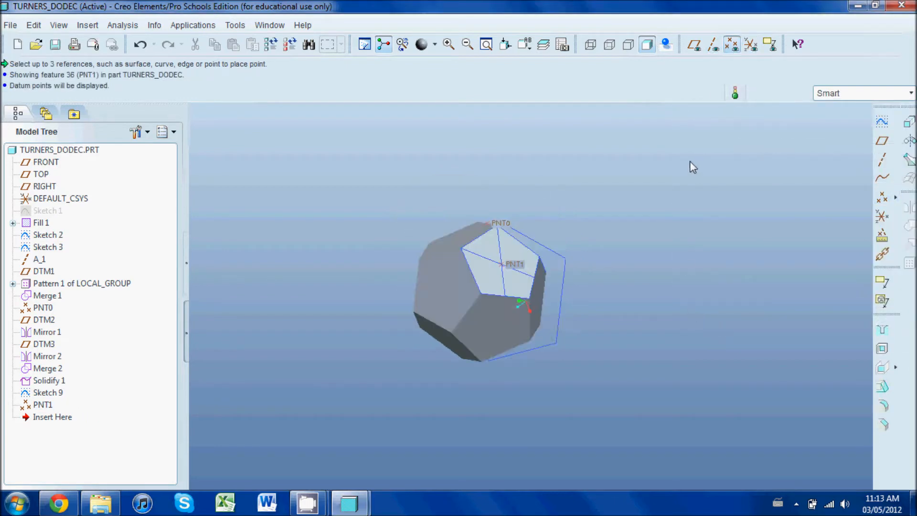
middle_drag(689, 162, 660, 214)
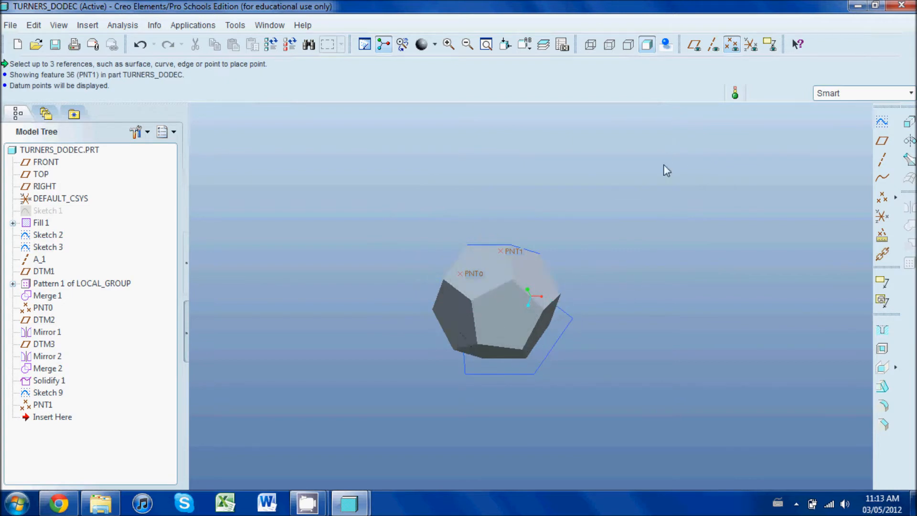
click(689, 46)
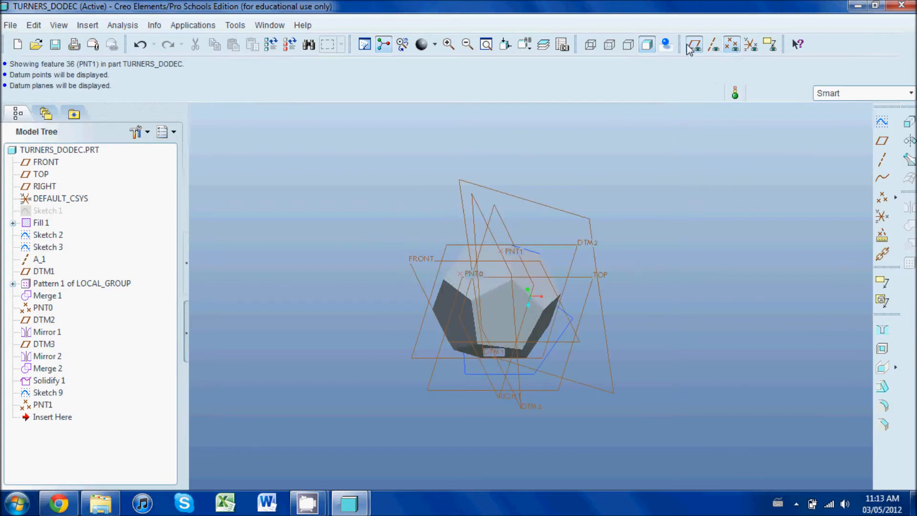
click(688, 46)
Start a sketch on the bottom pentagonal face of the dodecahedron, with the datum planes displayed.
click(882, 120)
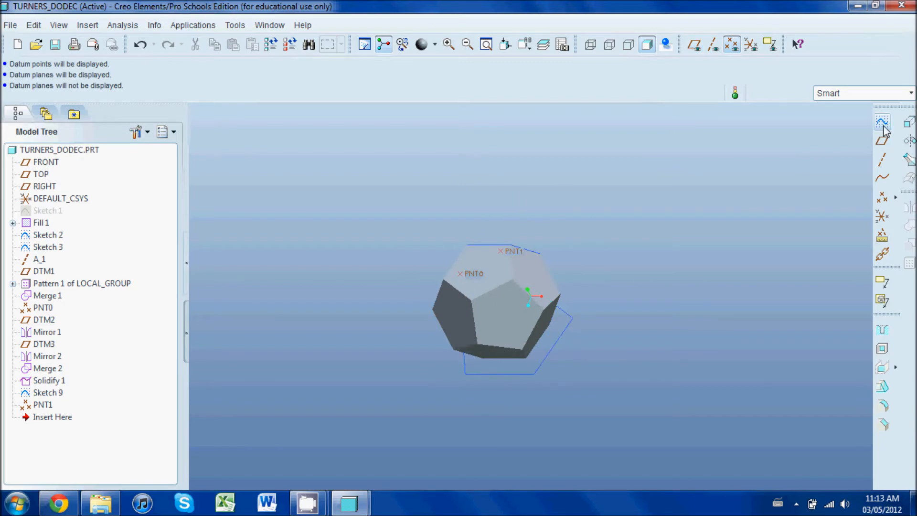
click(693, 45)
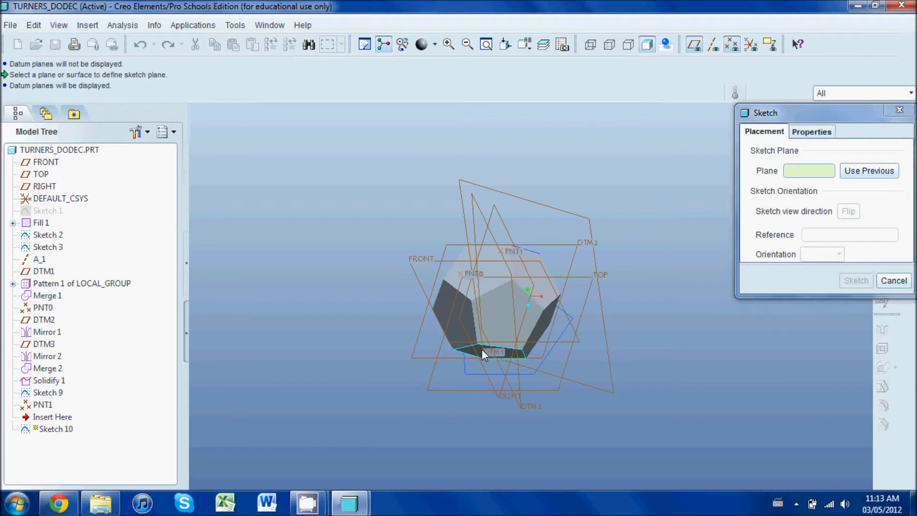
click(482, 348)
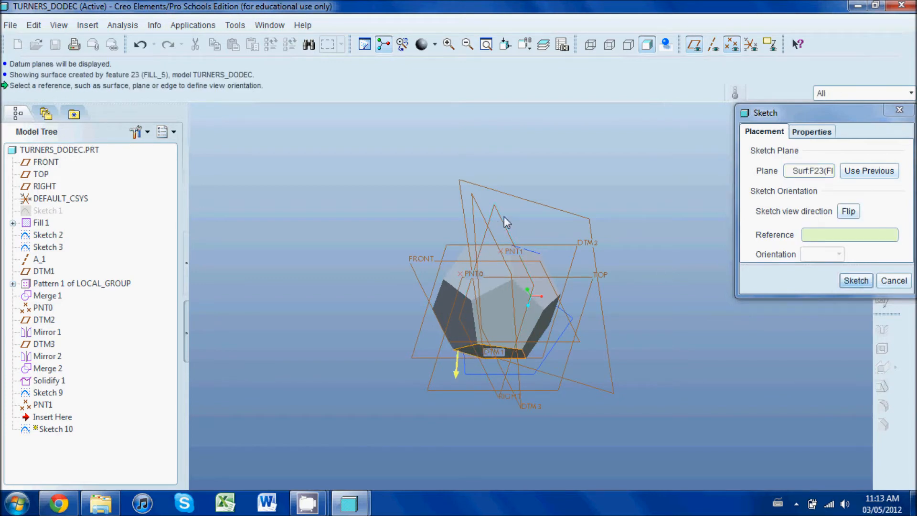
click(866, 282)
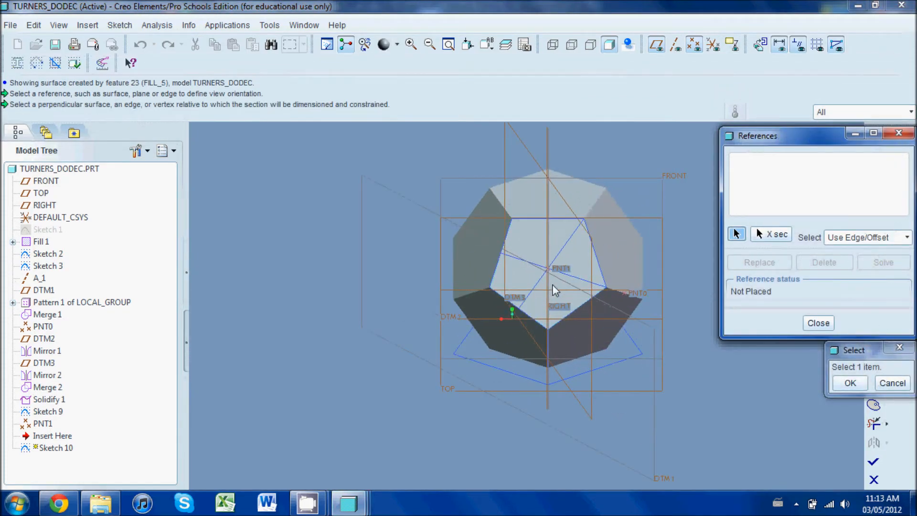
Add the RIGHT plane and four corner vertices of the bottom pentagonal face as sketch references.
click(548, 208)
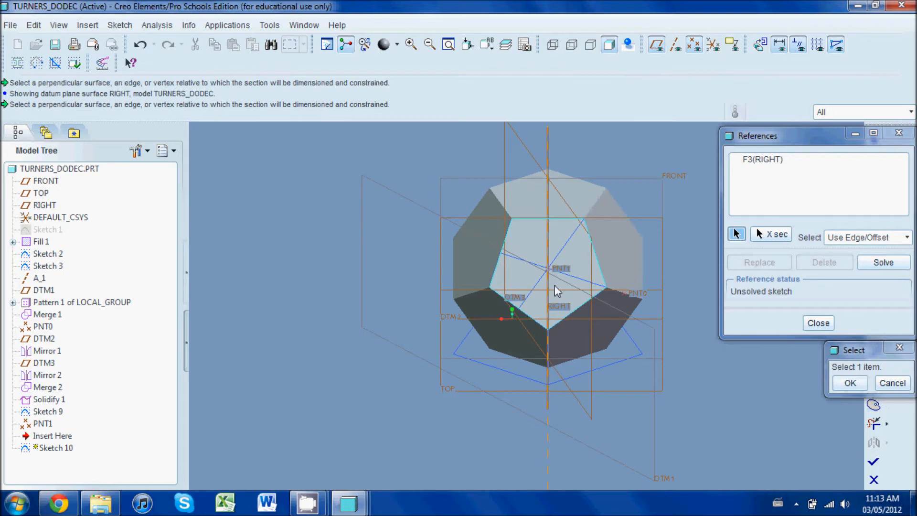
middle_drag(661, 267, 508, 266)
scroll(497, 221, up, 2)
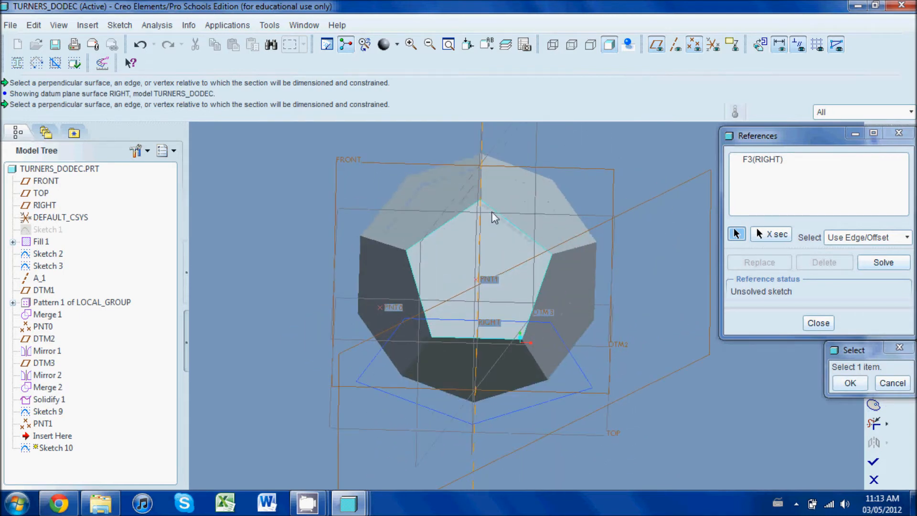
click(522, 339)
click(521, 339)
click(430, 338)
click(408, 250)
click(819, 325)
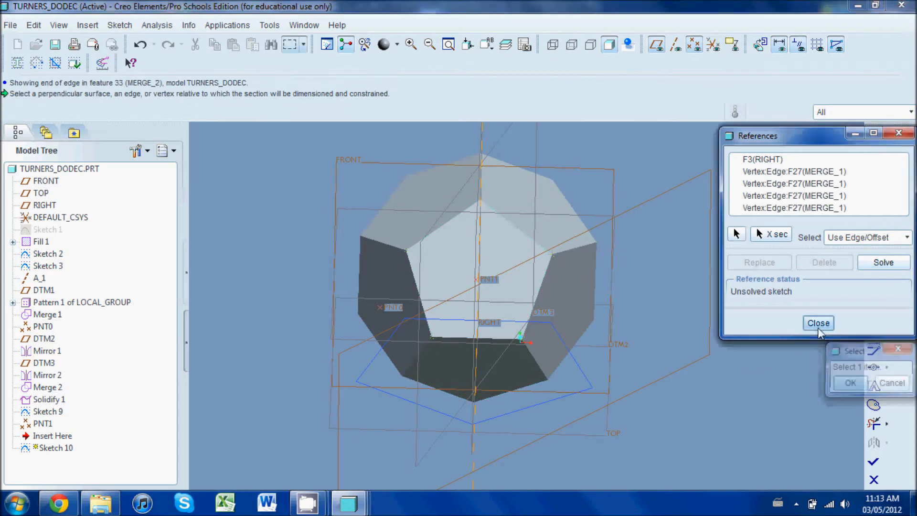
Project the five edges of the bottom pentagonal face into the sketch as single edges.
click(873, 310)
click(521, 231)
click(538, 294)
click(491, 339)
click(420, 297)
click(440, 227)
click(850, 267)
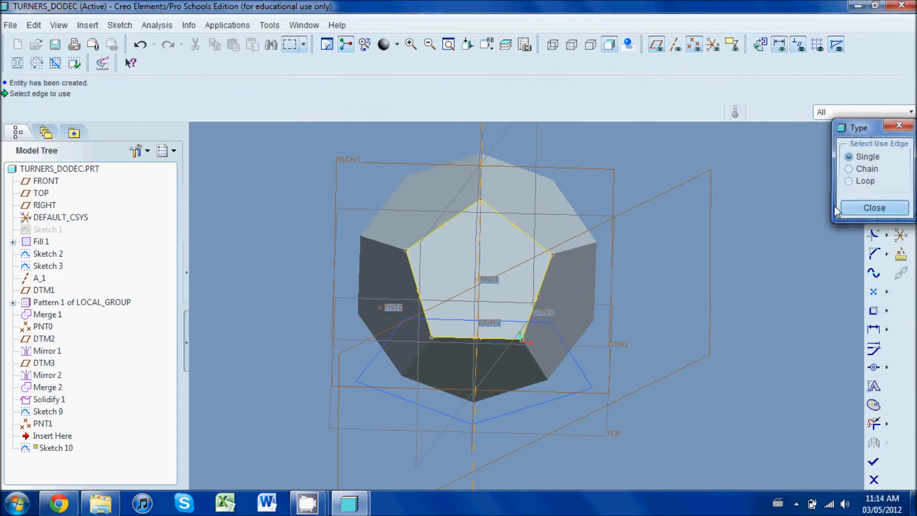
Sketch two crossing lines from pentagon corners to the midpoints of their opposite edges, and finish the sketch on the bottom face.
click(860, 209)
click(873, 159)
click(551, 253)
click(419, 293)
middle_click(490, 251)
click(445, 226)
click(521, 338)
middle_click(530, 337)
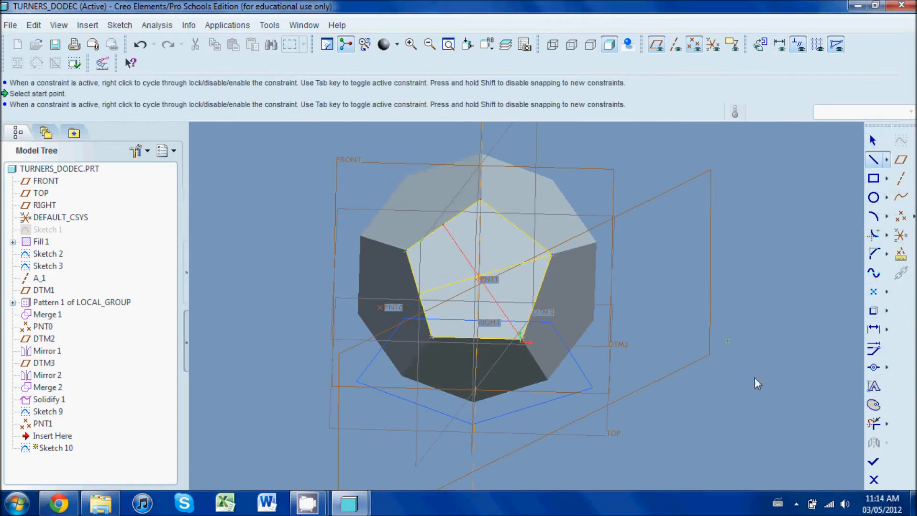
click(873, 461)
click(723, 283)
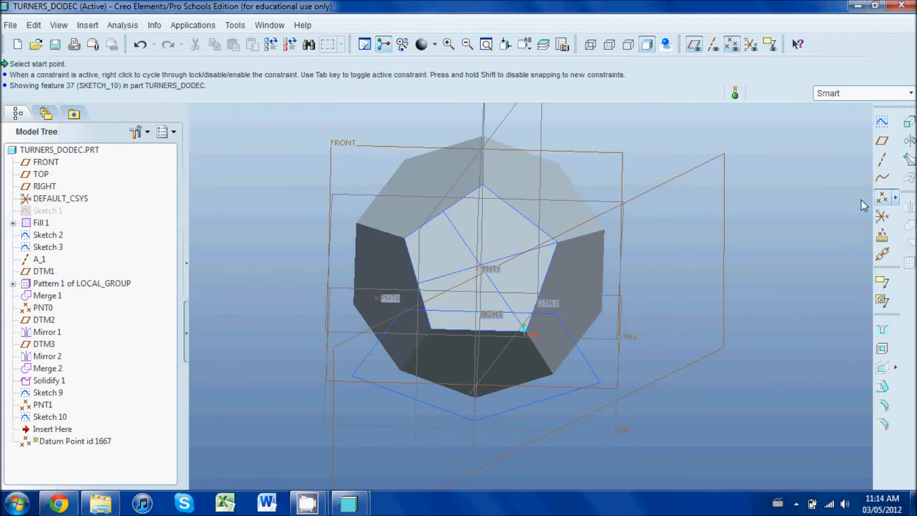
Create a datum point at the intersection of the two crossing sketch lines on the bottom face.
click(883, 198)
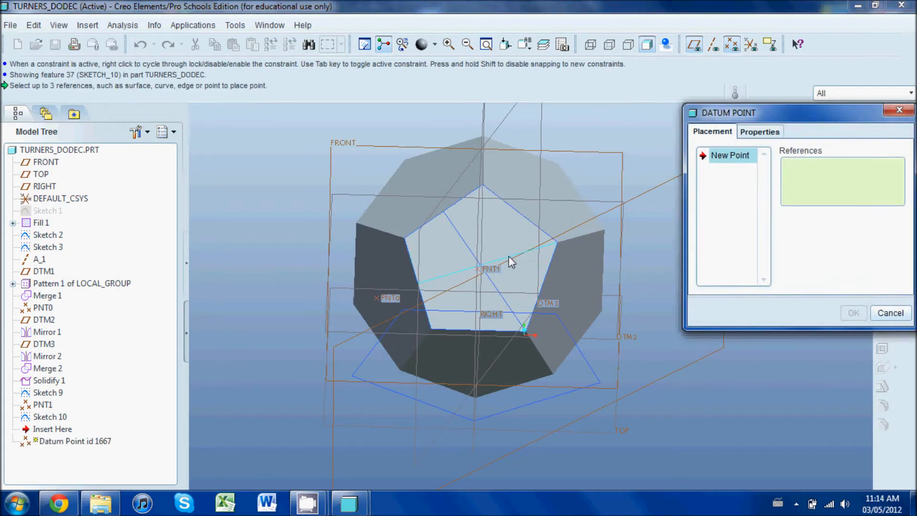
click(509, 256)
ctrl+click(463, 248)
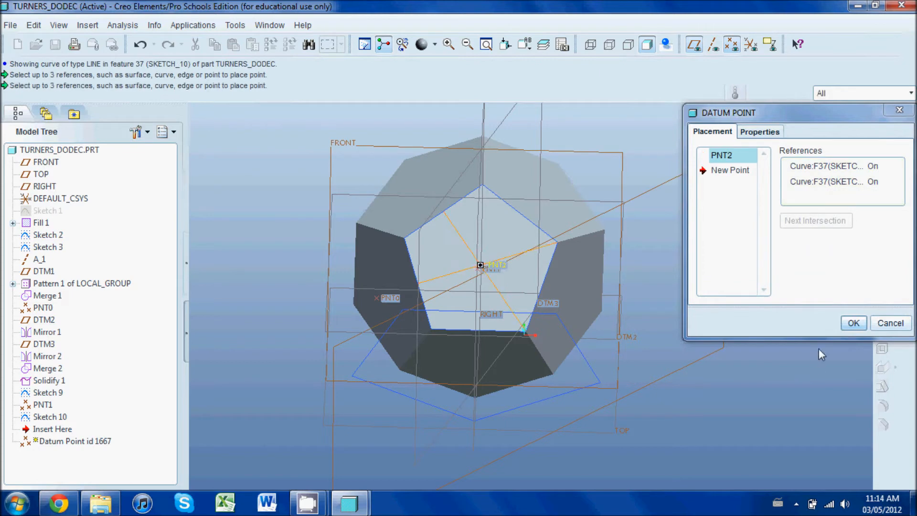
click(853, 322)
Hide the datum planes and create a datum axis through PNT1 and PNT2, the centres of opposite faces.
middle_drag(626, 281, 491, 353)
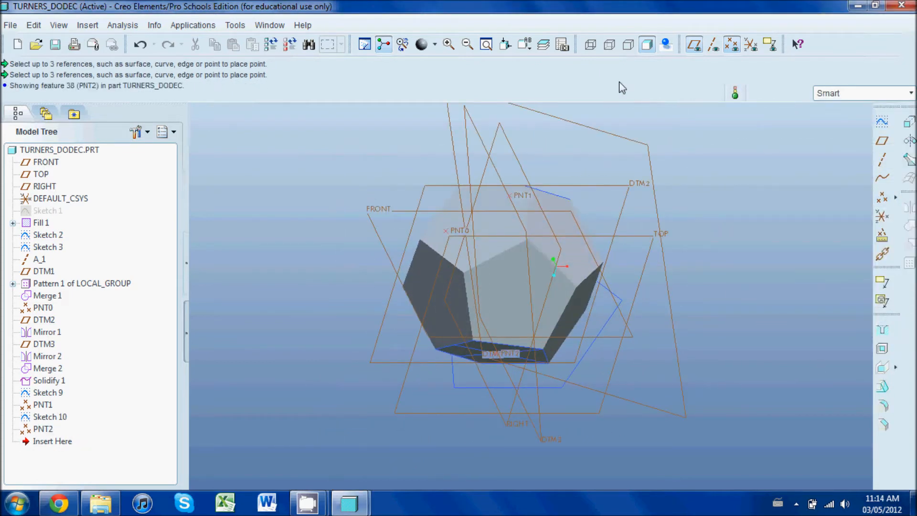
click(694, 45)
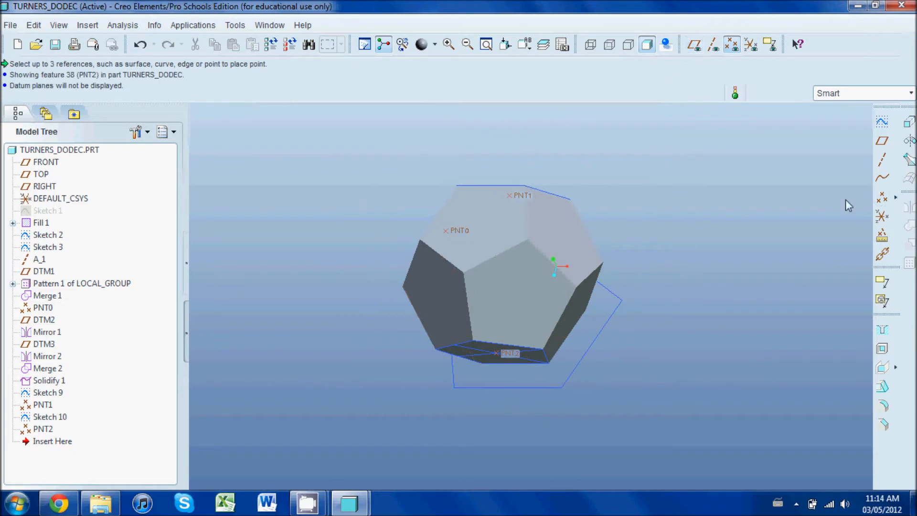
click(882, 160)
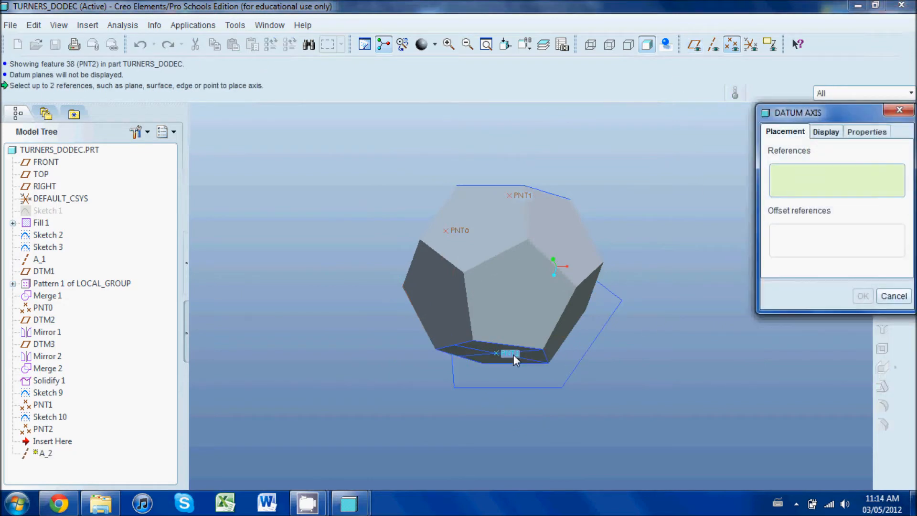
ctrl+click(518, 196)
click(859, 297)
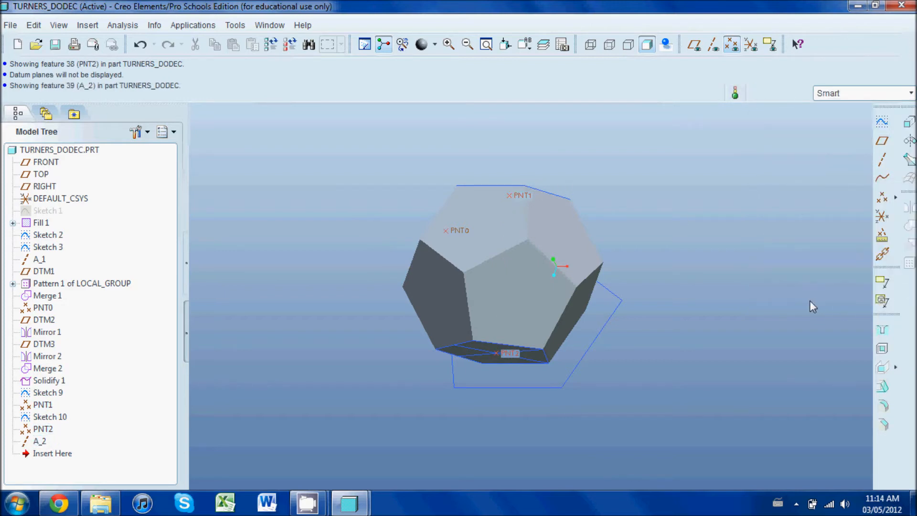
Display the datum axes and hide the datum points.
click(713, 44)
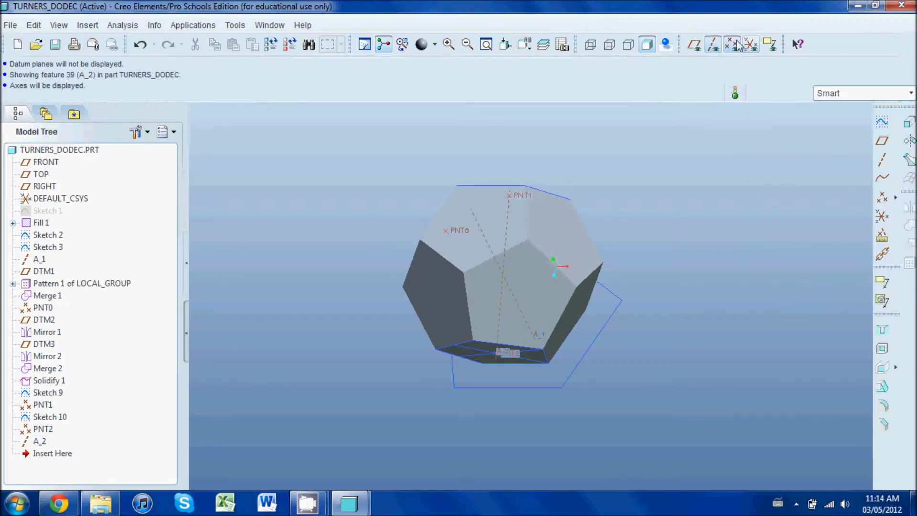
click(732, 44)
middle_drag(718, 195, 503, 315)
scroll(494, 325, down, 4)
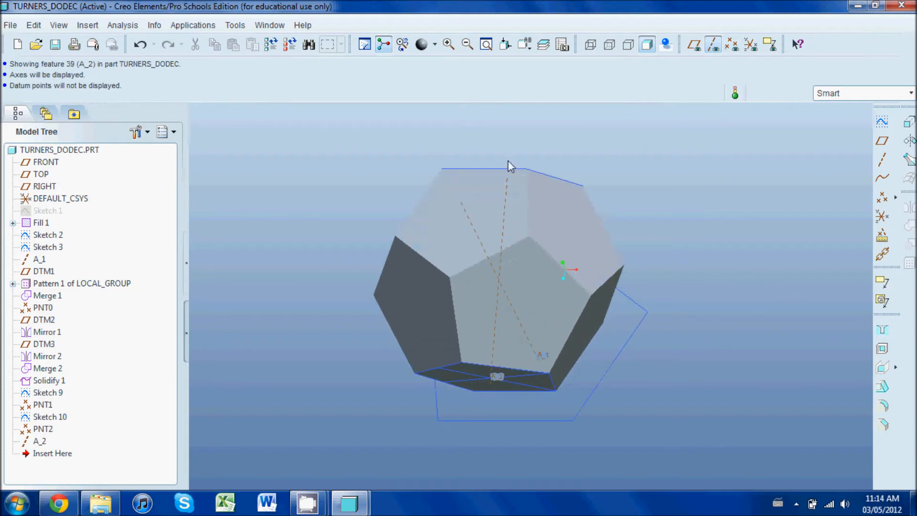
click(506, 200)
click(657, 199)
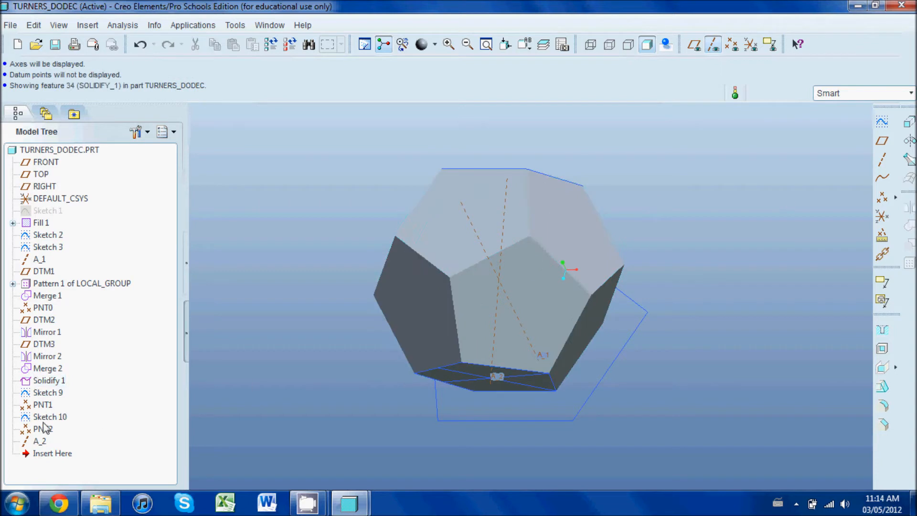
Pattern datum axis A_2 around axis A_1 with 5 instances spaced 360/5 (72) degrees apart.
click(39, 441)
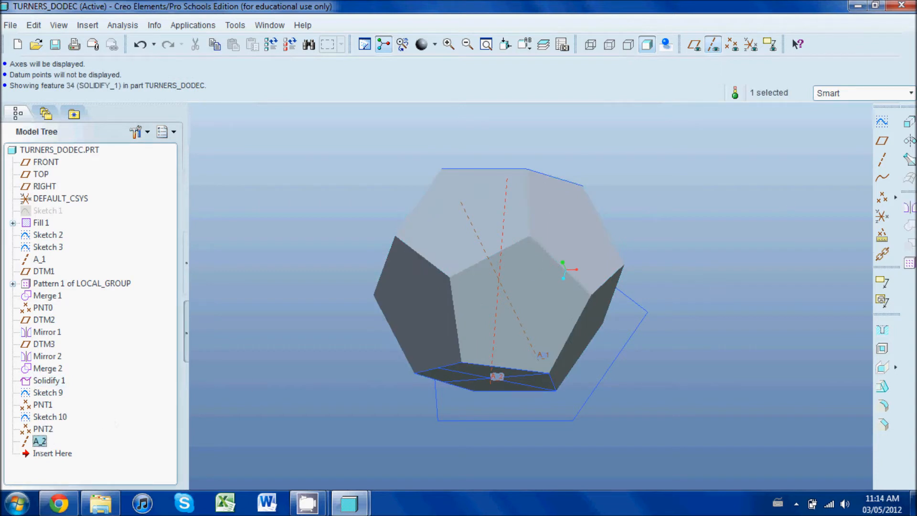
click(909, 263)
click(76, 85)
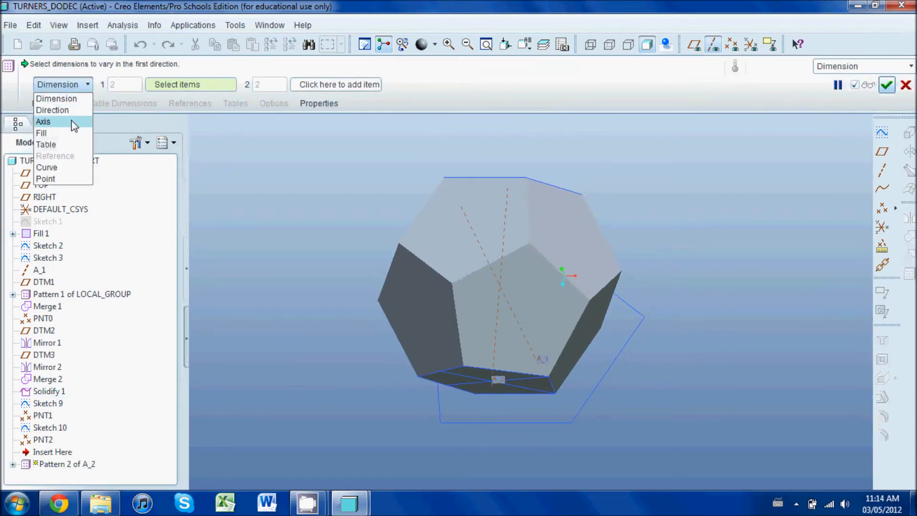
click(43, 121)
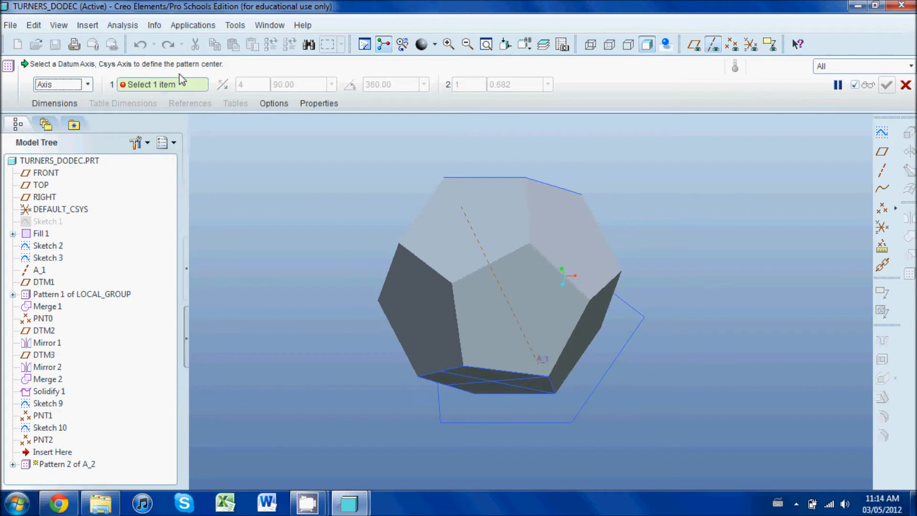
click(469, 221)
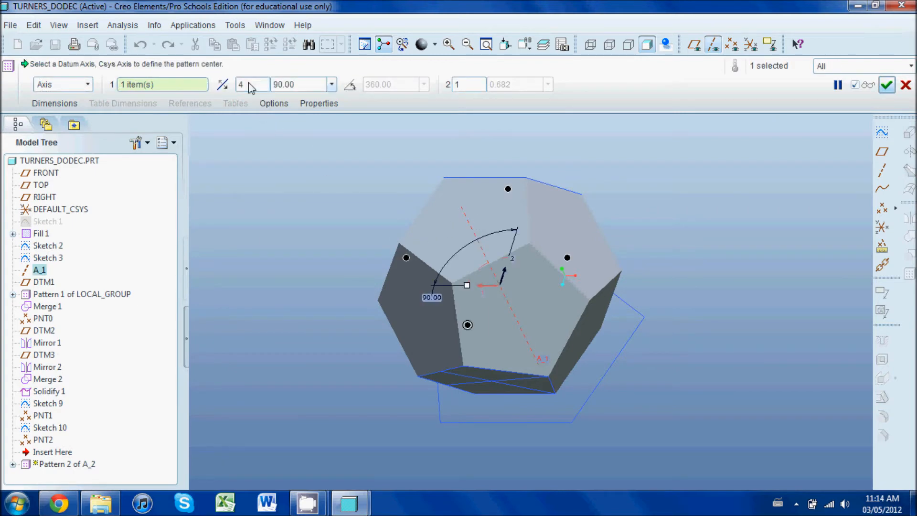
text(5)
key(Tab)
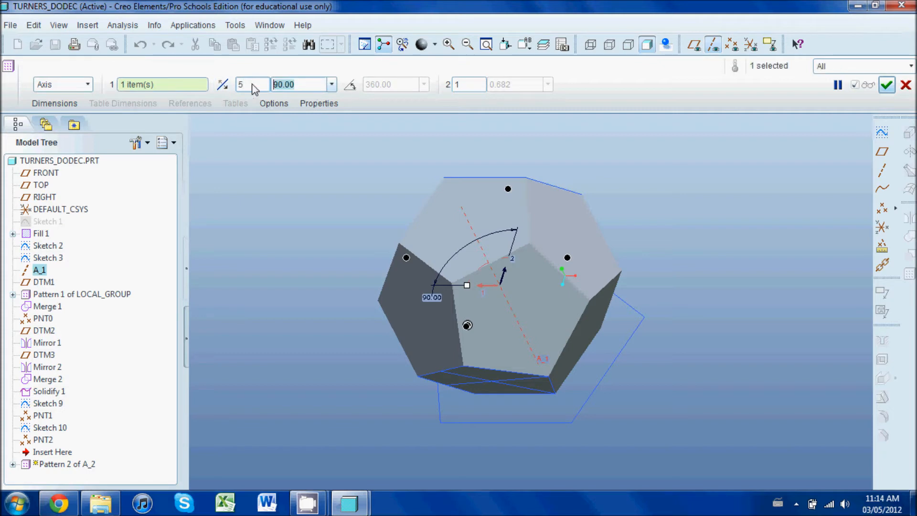
text(360/5)
key(Return)
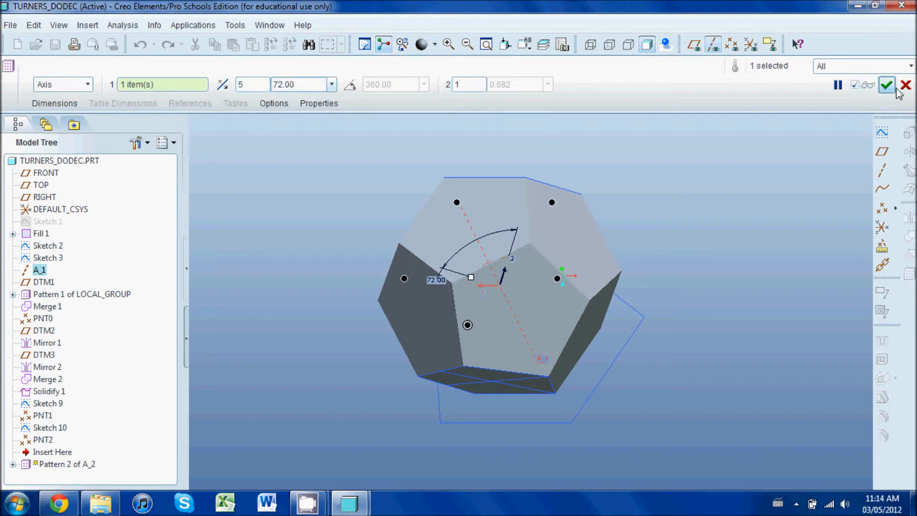
click(885, 86)
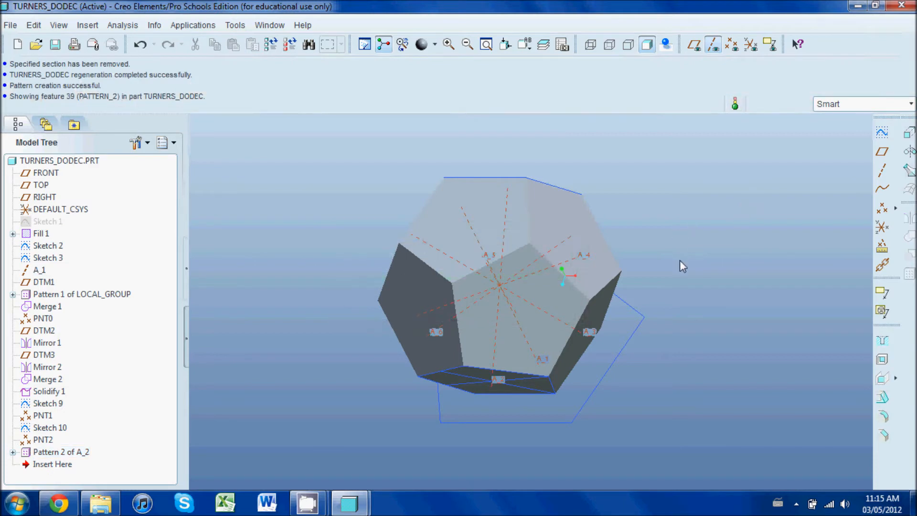
Place a simple hole on the dodecahedron's top pentagonal face, coaxial with axis A_1.
mouse_move(686, 262)
middle_down()
mouse_move(692, 233)
mouse_move(676, 215)
mouse_move(615, 239)
mouse_move(683, 231)
mouse_move(552, 192)
middle_up()
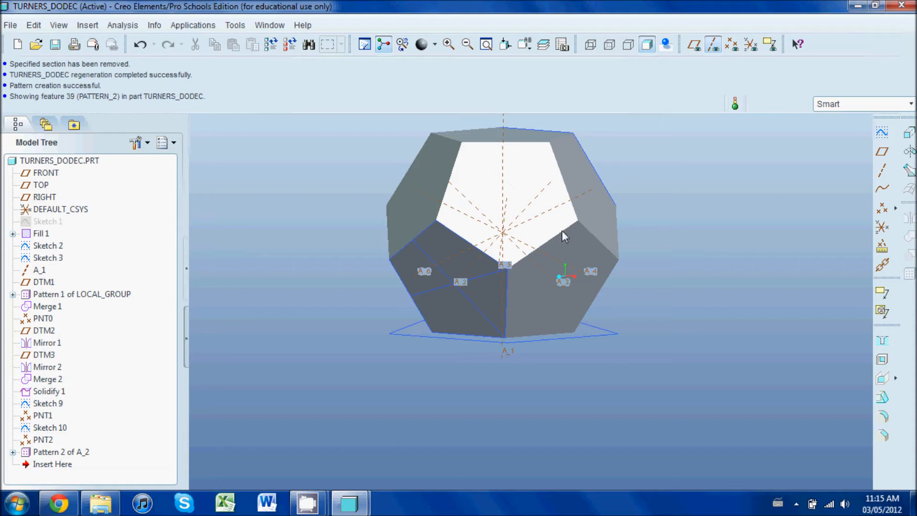
mouse_move(508, 196)
middle_down()
mouse_move(492, 197)
mouse_move(535, 192)
mouse_move(516, 231)
mouse_move(515, 214)
middle_up()
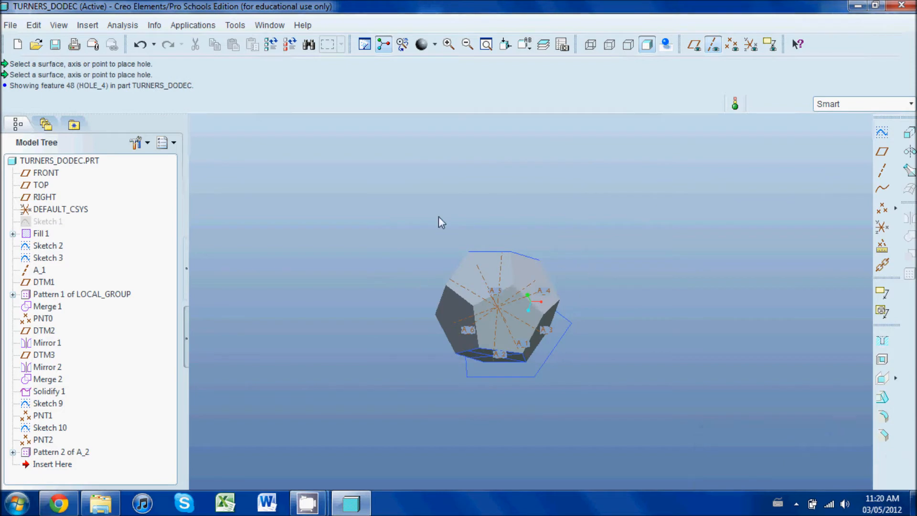
scroll(515, 316, down, 3)
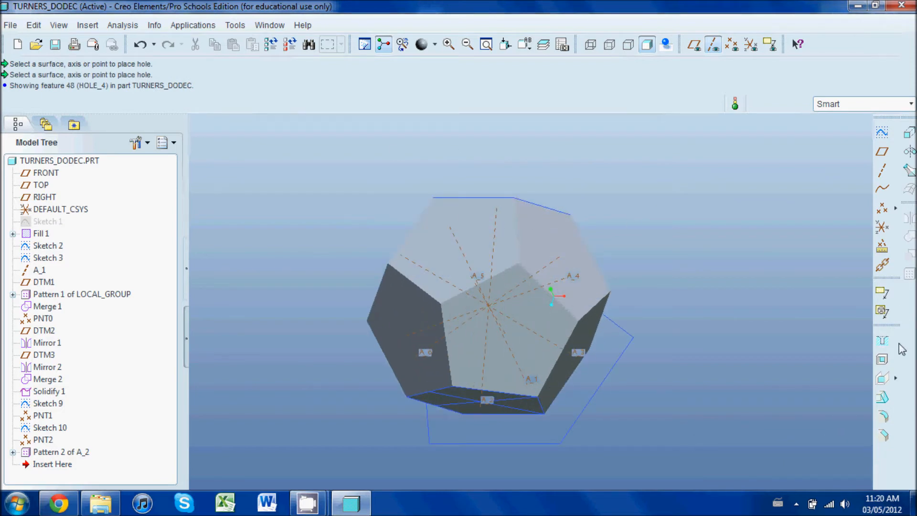
click(881, 340)
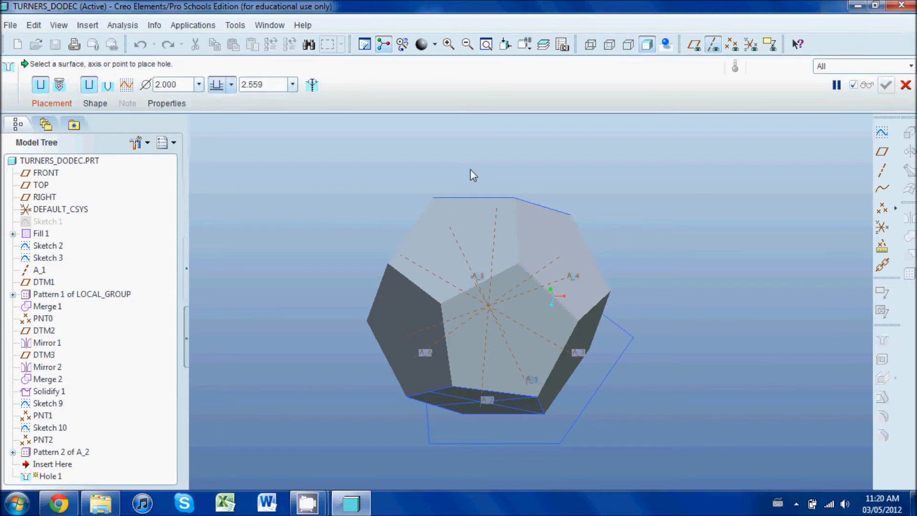
click(468, 222)
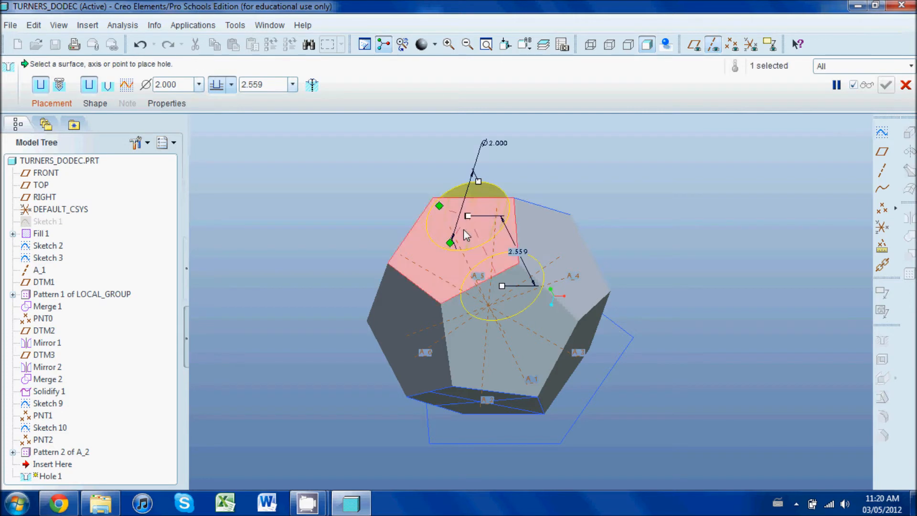
ctrl+click(466, 258)
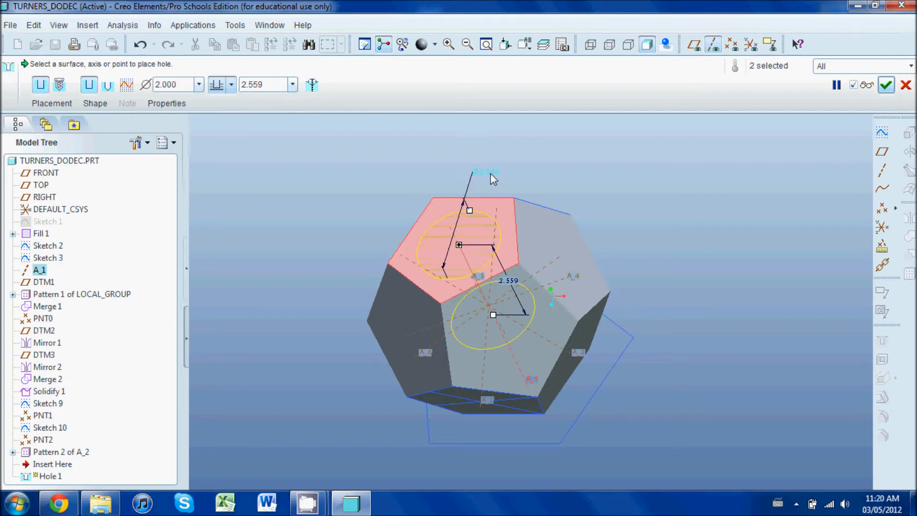
Set the hole's diameter to 0.500 and complete the hole.
key(BackSpace)
key(Return)
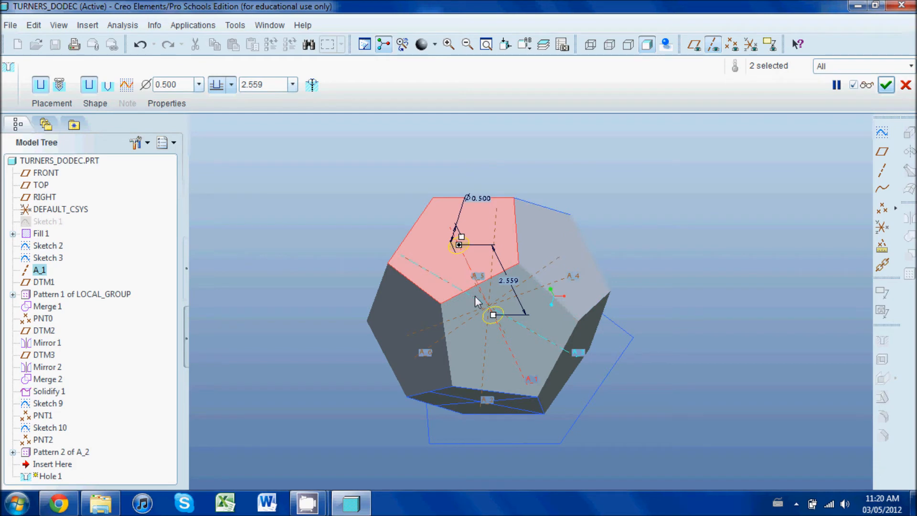
middle_drag(505, 279, 521, 255)
click(886, 86)
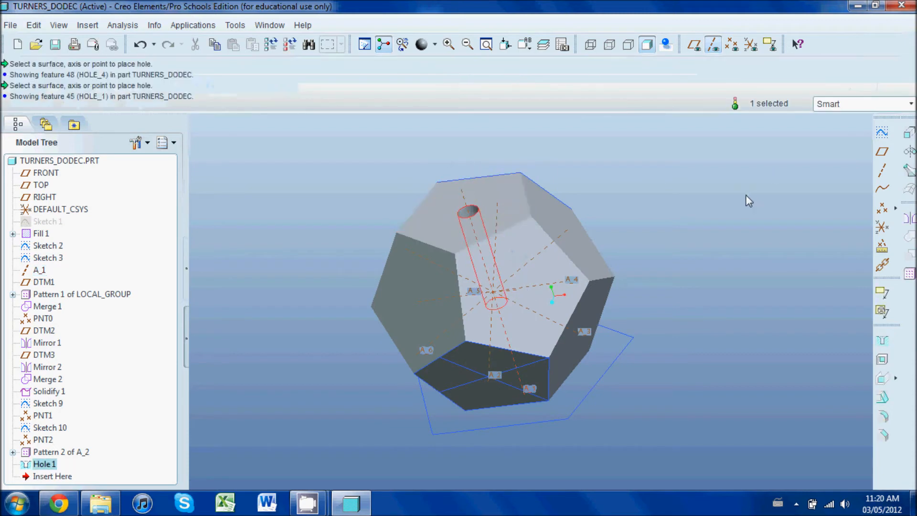
Measure the distance between the drilled pentagonal face and the parallel face opposite it.
click(123, 25)
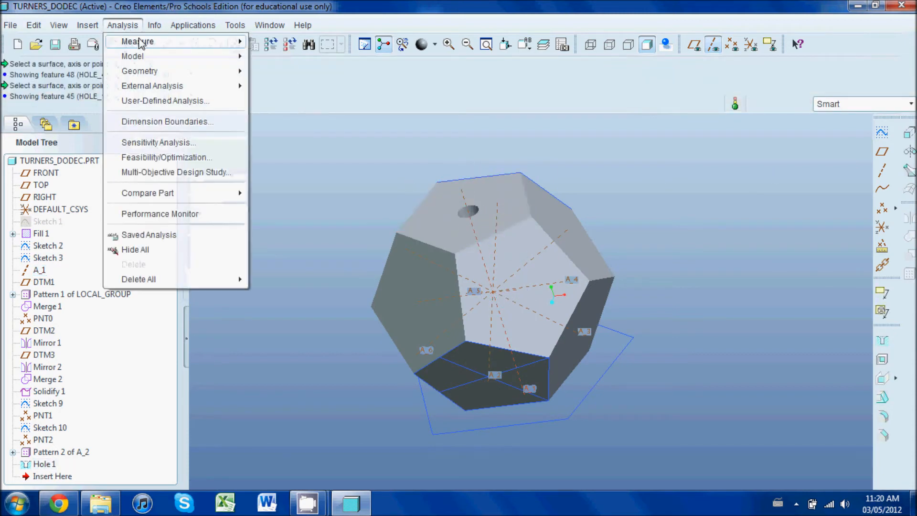
mouse_move(131, 39)
click(276, 39)
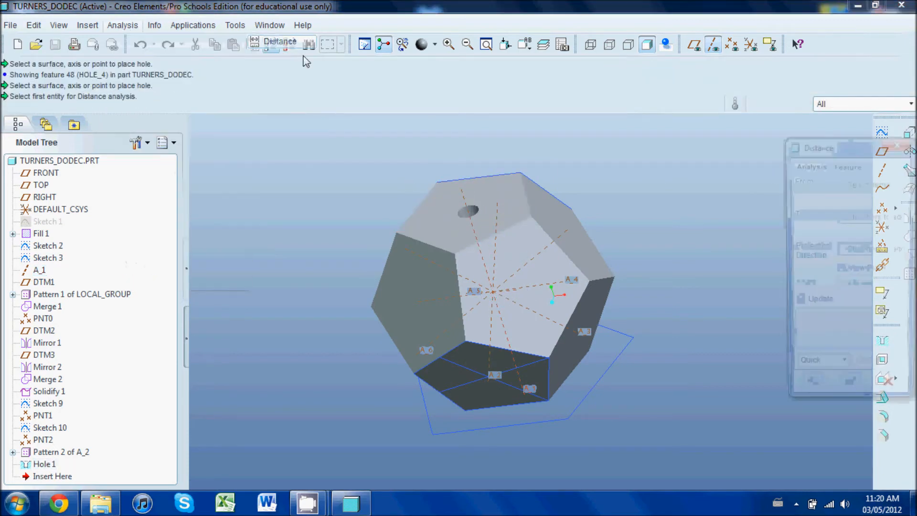
click(500, 192)
middle_drag(741, 282, 535, 279)
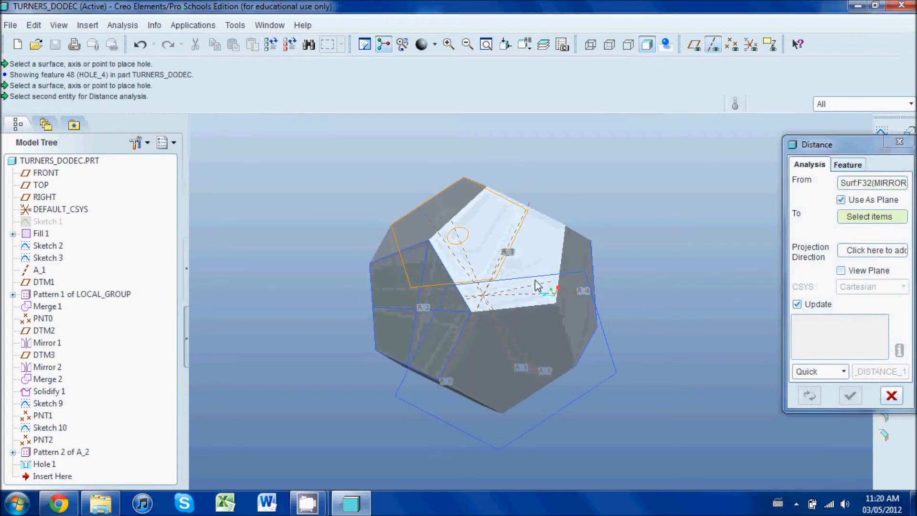
click(546, 336)
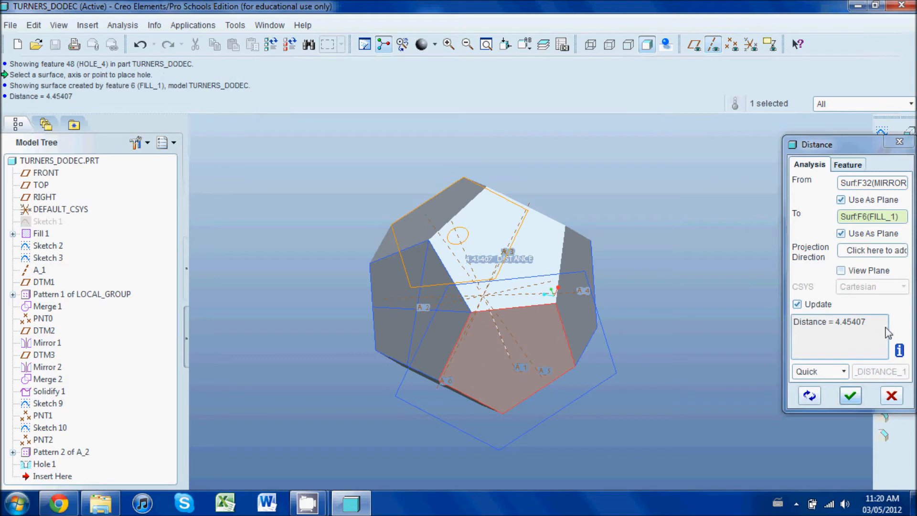
middle_drag(604, 220, 626, 269)
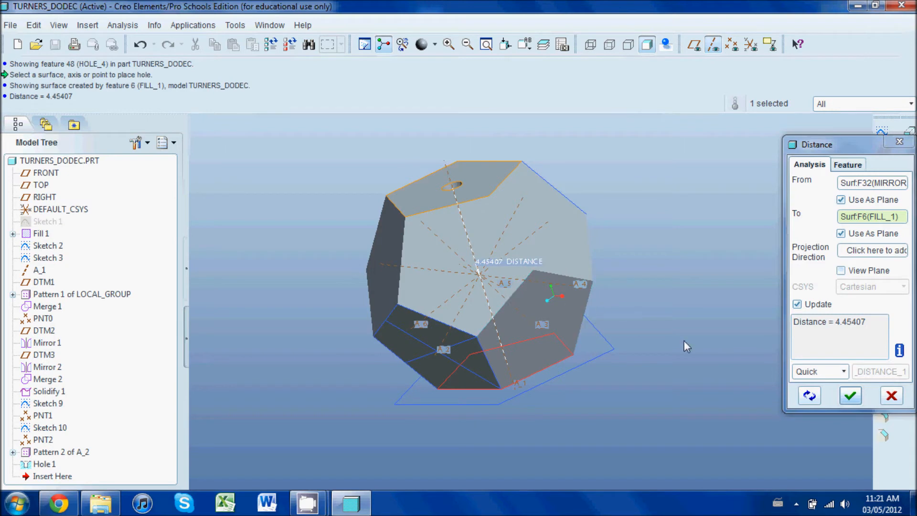
click(848, 395)
Redefine Hole 1 with a drilling depth of 2.25.
right_click(54, 466)
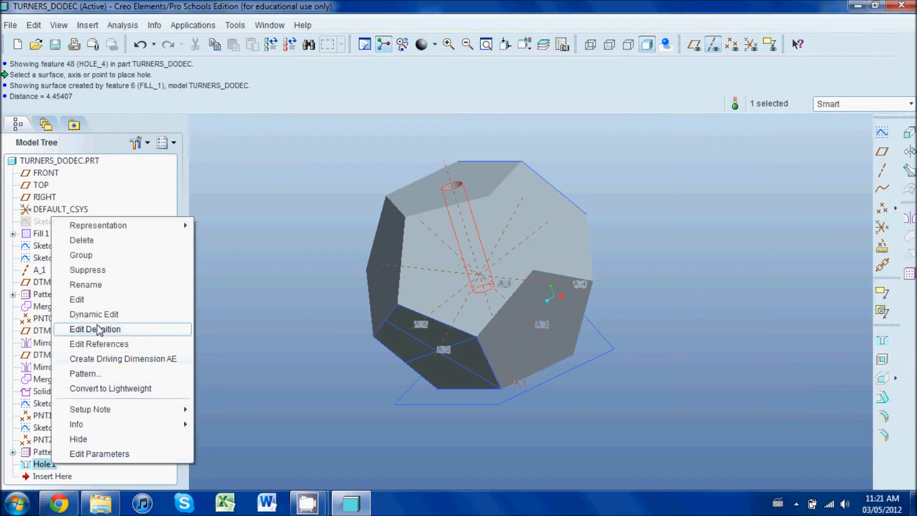
click(99, 329)
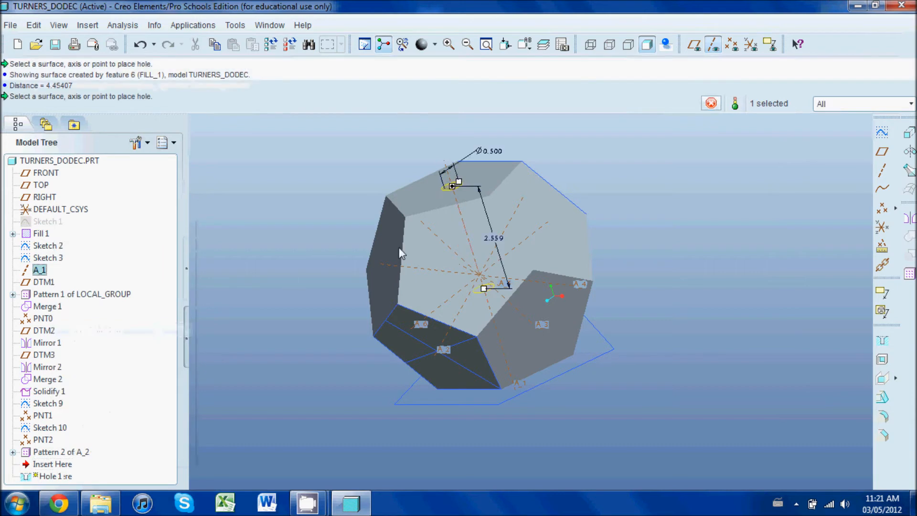
double_click(492, 238)
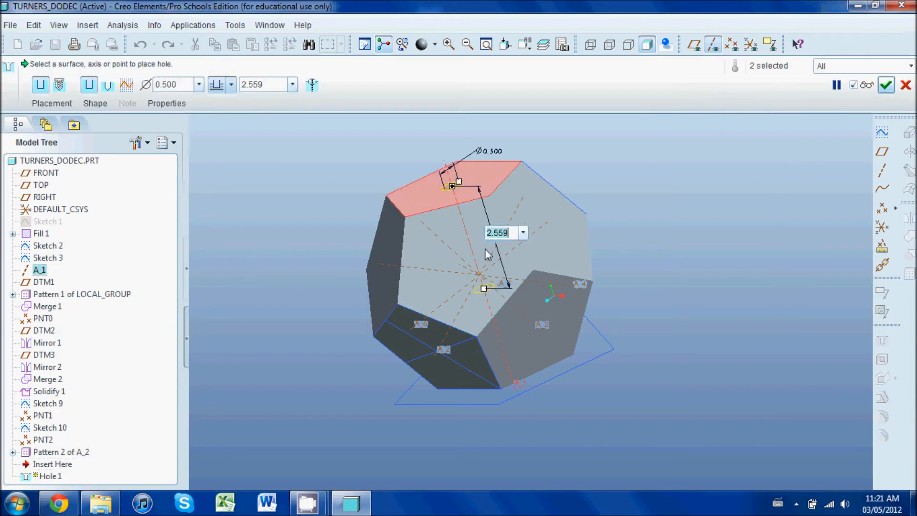
text(2.25)
key(Return)
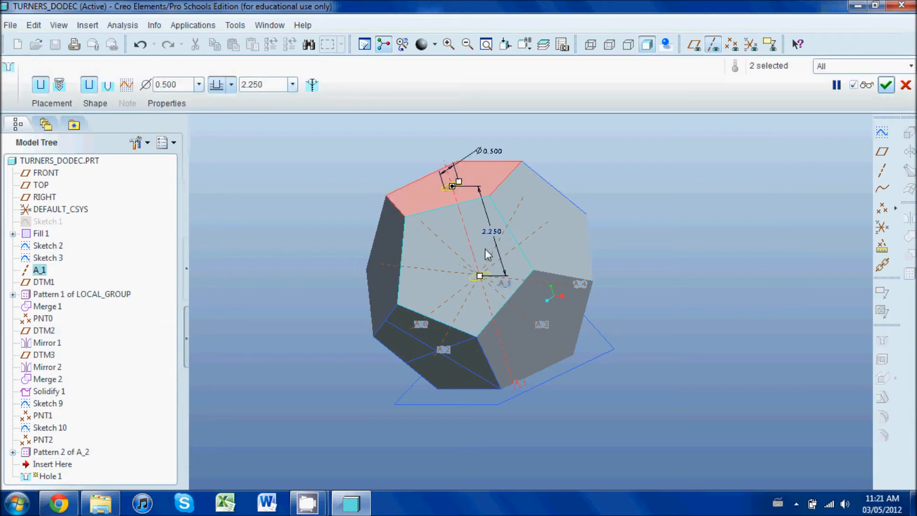
Apply the redefinition of Hole 1 and clear the selection.
click(889, 91)
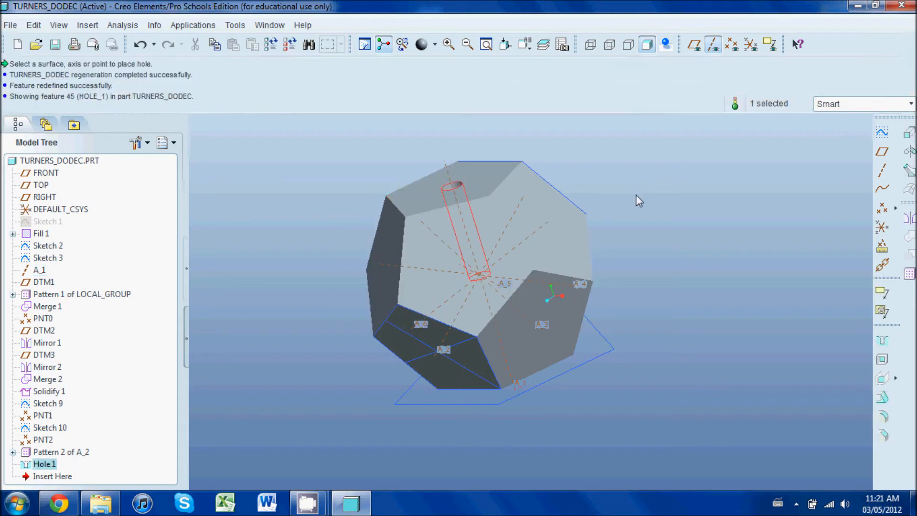
middle_drag(651, 206, 664, 241)
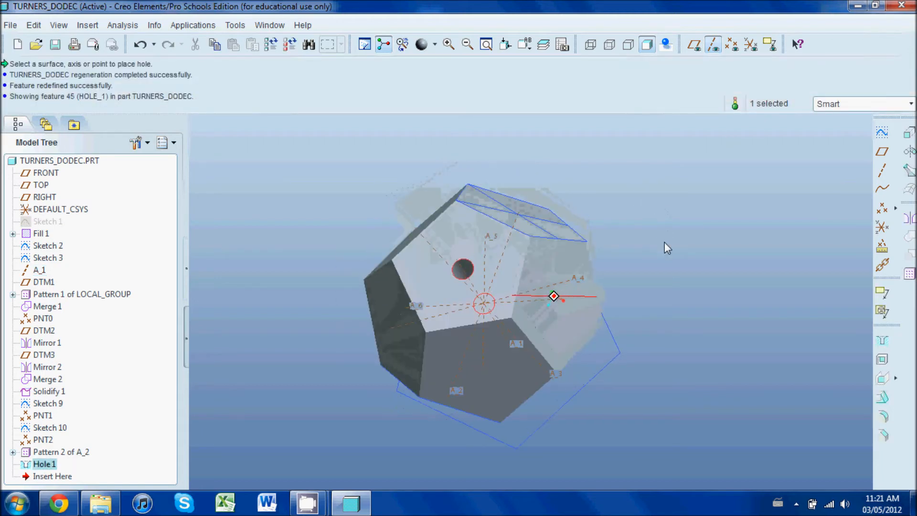
click(660, 208)
Add a simple hole on the drilled pentagonal face, coaxial with axis A_1, with a diameter of 1.000 and a depth of 1.500.
click(881, 340)
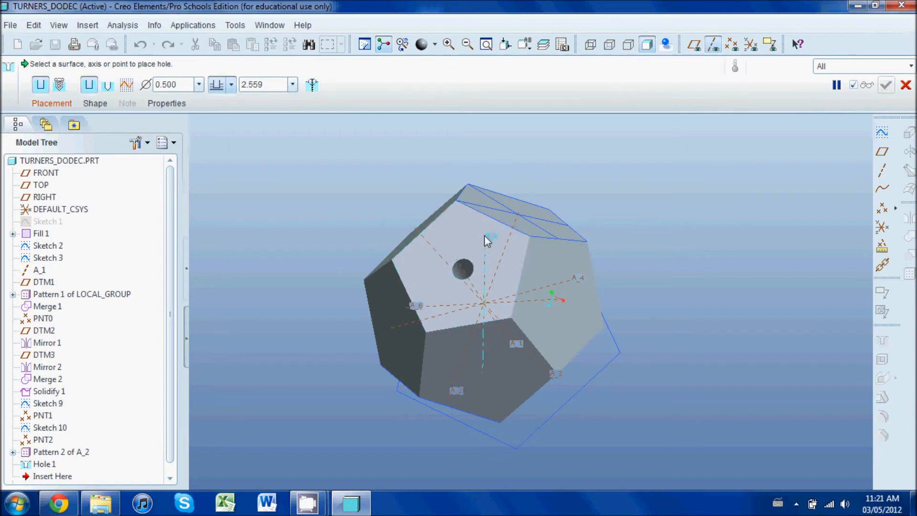
click(475, 234)
ctrl+click(468, 273)
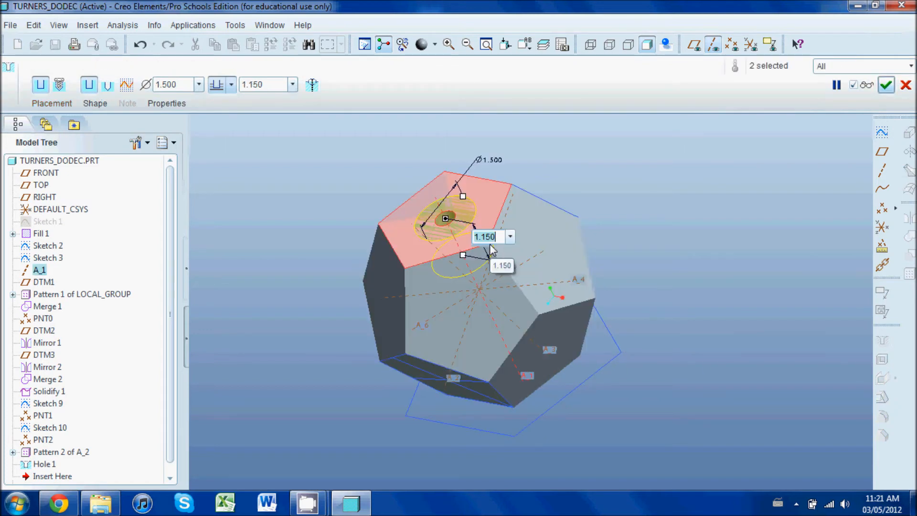
text(1.5)
key(Return)
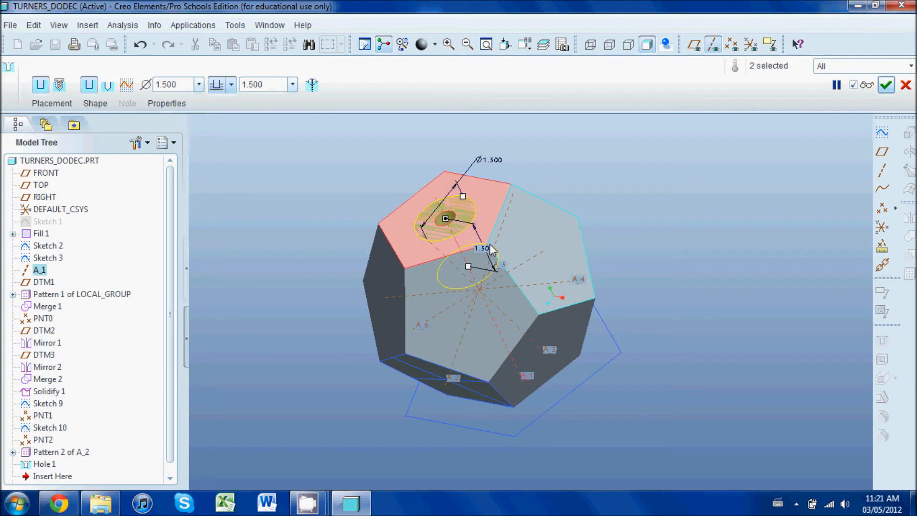
double_click(489, 159)
text(1)
key(Return)
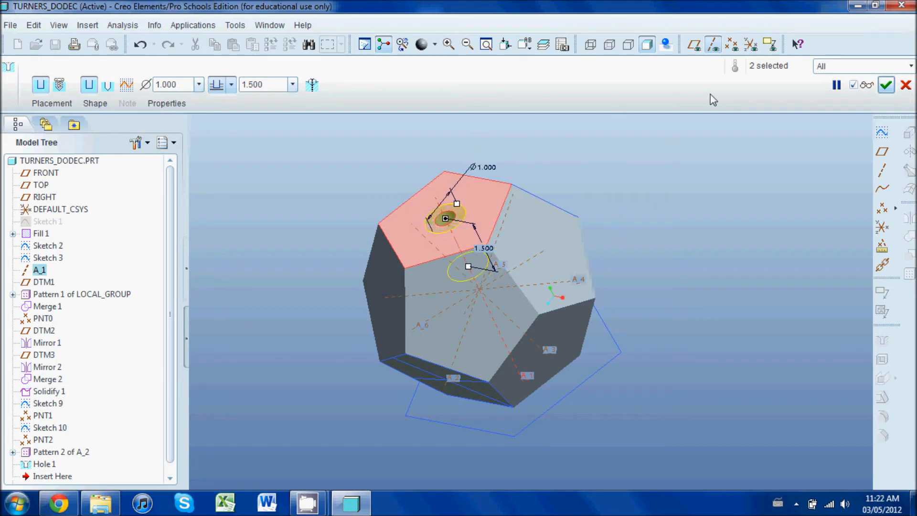
click(885, 85)
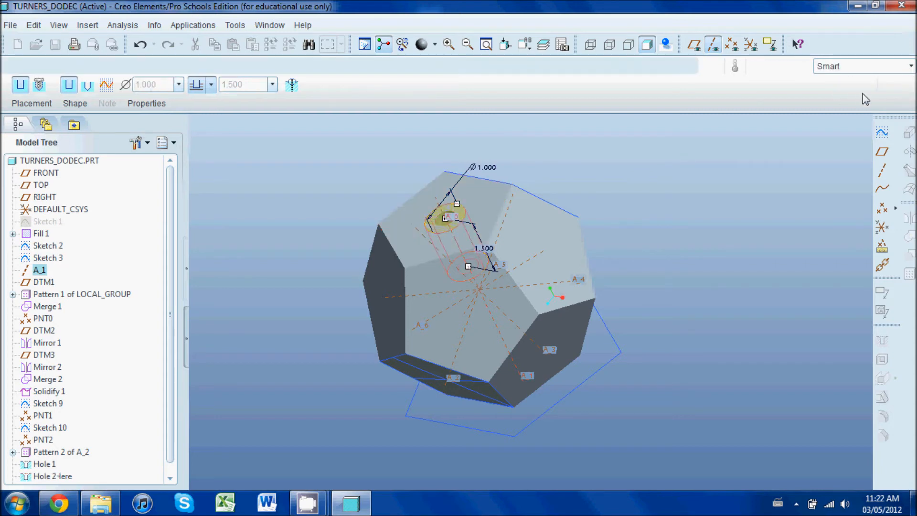
Add a third hole on the same face, coaxial with A_1, with a diameter of 1.500 and a depth of 1.150.
click(882, 339)
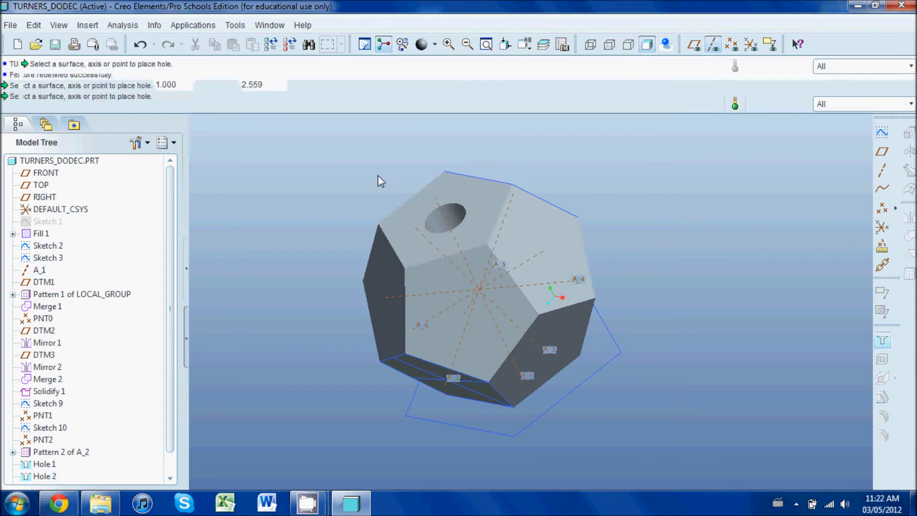
click(491, 195)
ctrl+click(434, 216)
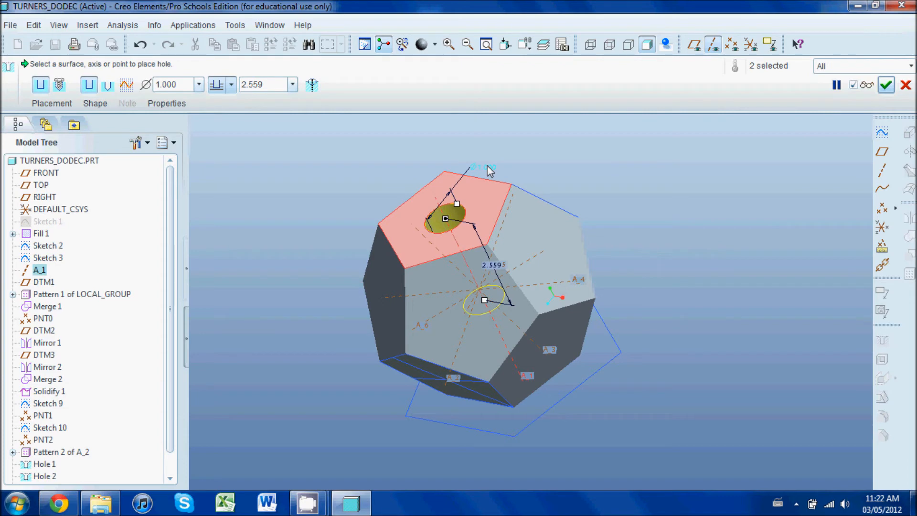
double_click(488, 167)
text(1)
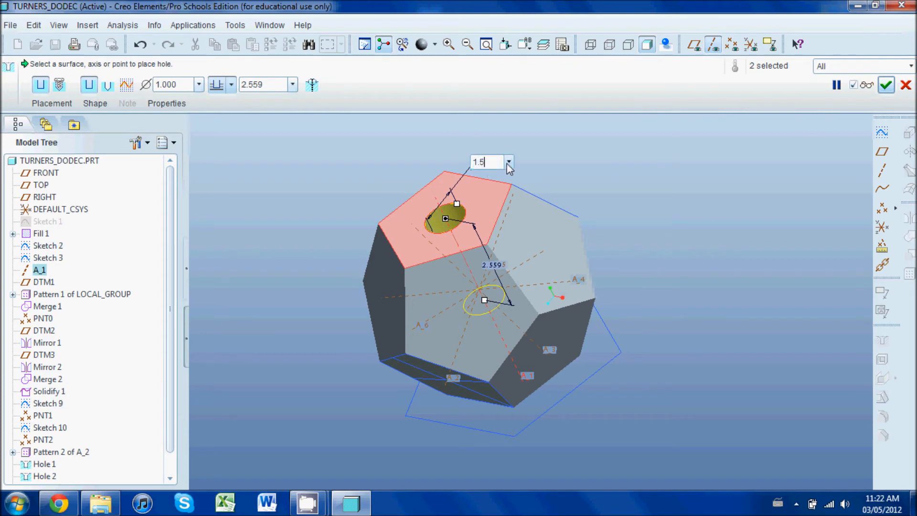
text(.5)
key(Return)
double_click(500, 266)
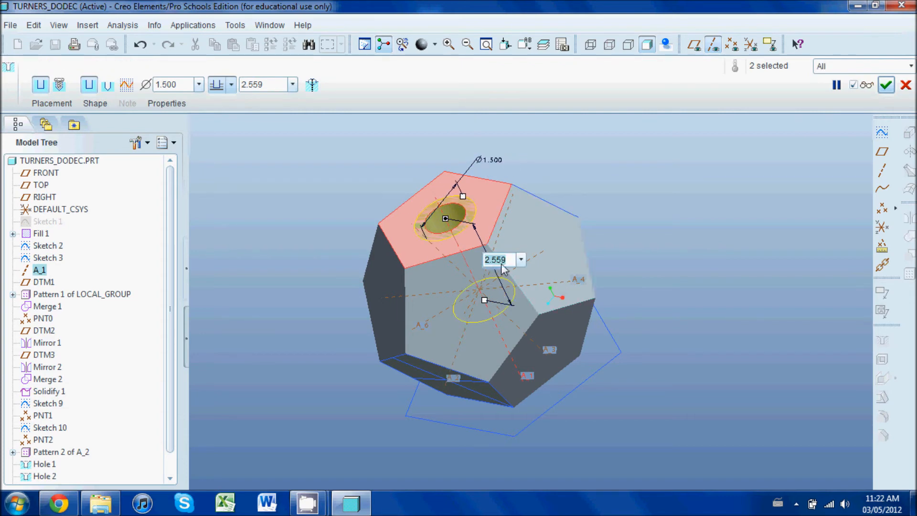
text(1.15)
key(Return)
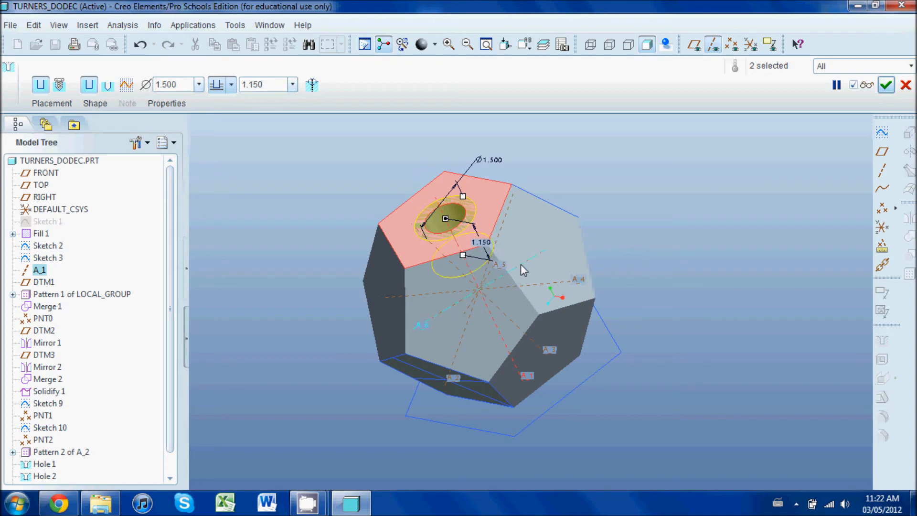
click(885, 86)
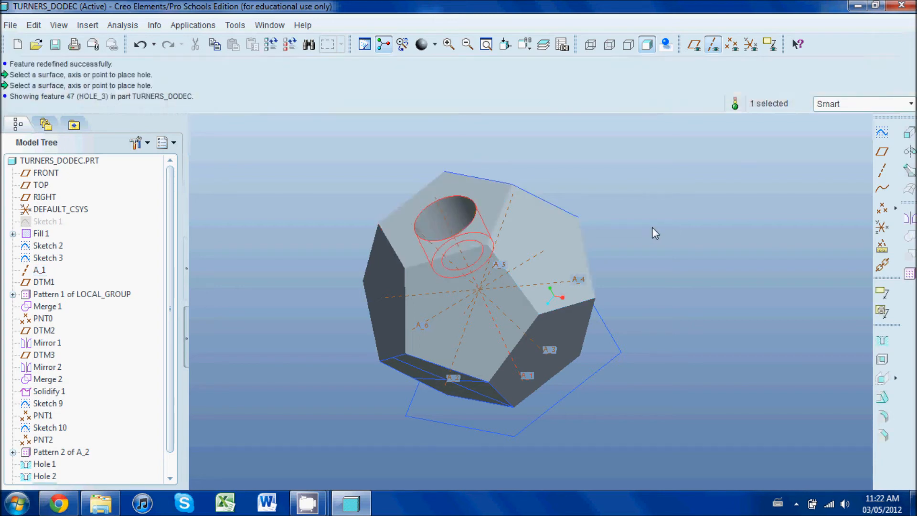
Add a fourth hole on the same face, coaxial with A_1, with a diameter of 2.000 and a depth of 0.750.
click(882, 340)
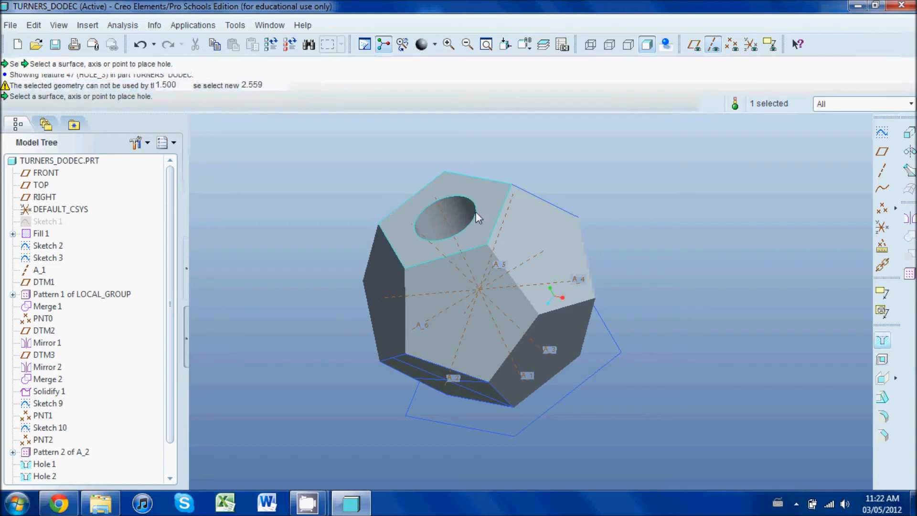
click(492, 200)
ctrl+click(440, 208)
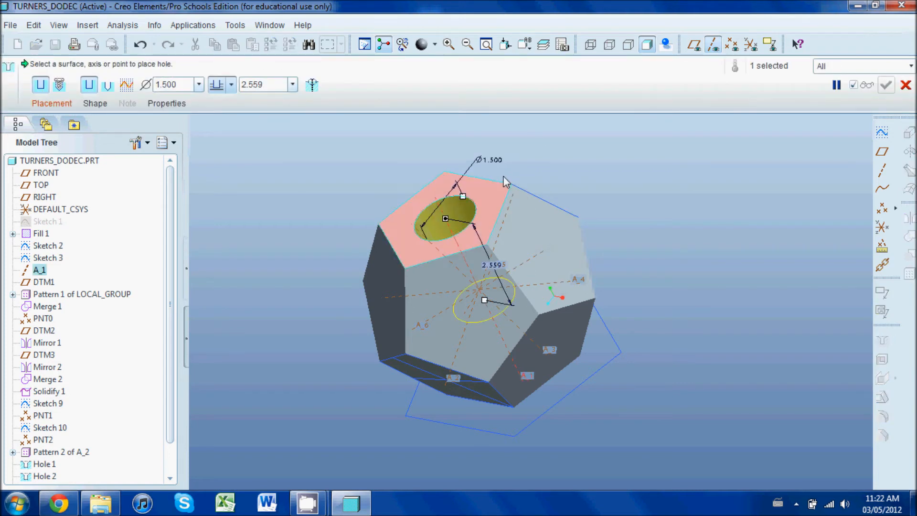
text(2)
key(Return)
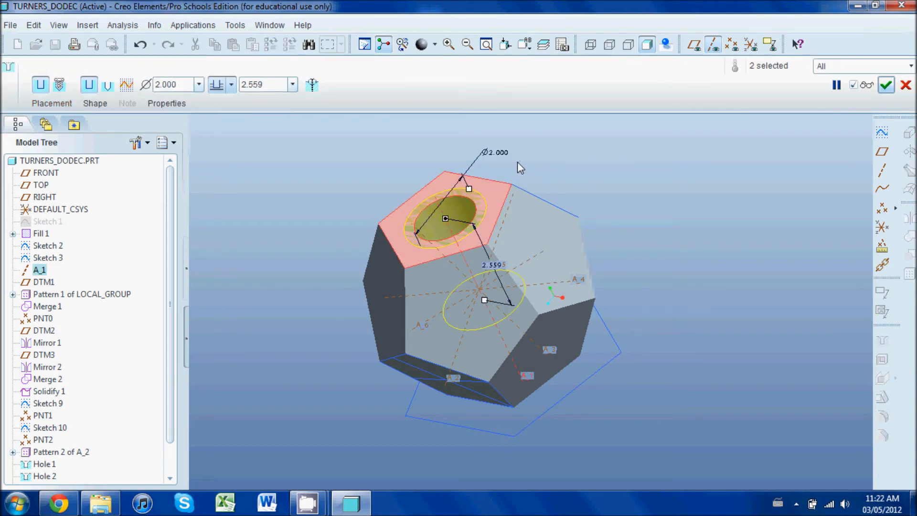
double_click(492, 266)
key(BackSpace)
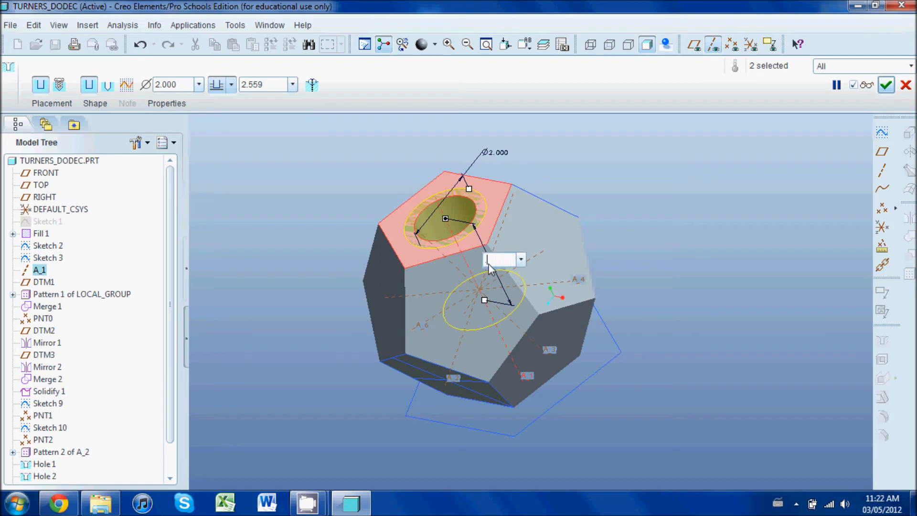
key(Return)
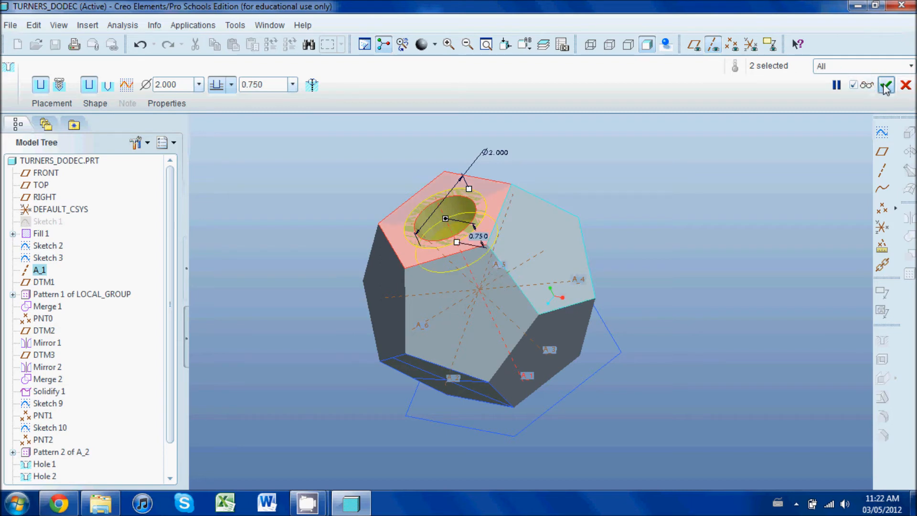
click(886, 85)
click(705, 222)
Create a new user-defined feature in the UDF library, named holes, with the Subordinate option.
key(ctrl+d)
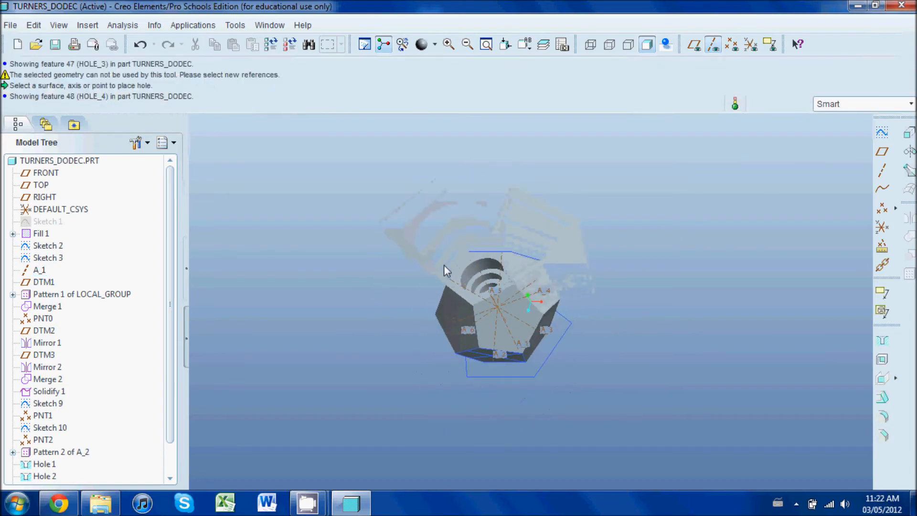
scroll(479, 283, down, 4)
mouse_move(486, 284)
middle_down()
mouse_move(506, 285)
mouse_move(511, 300)
mouse_move(520, 279)
mouse_move(482, 273)
middle_up()
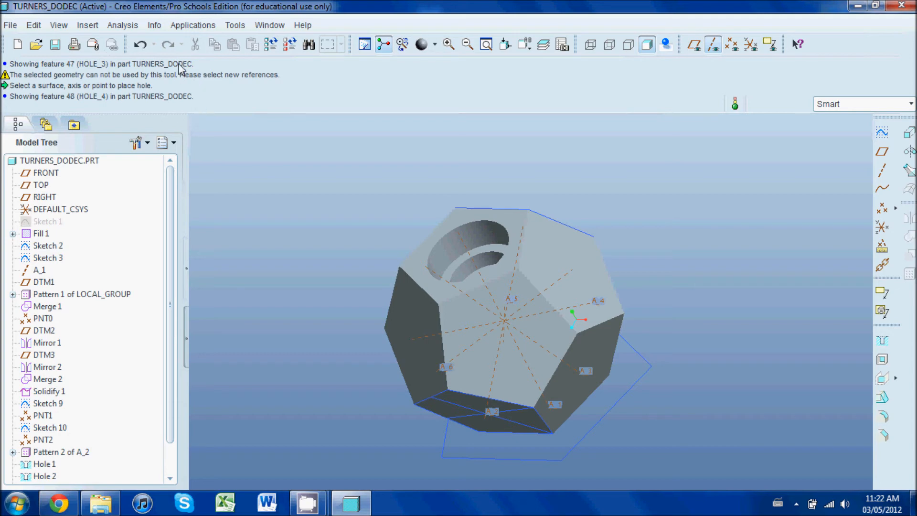
click(88, 27)
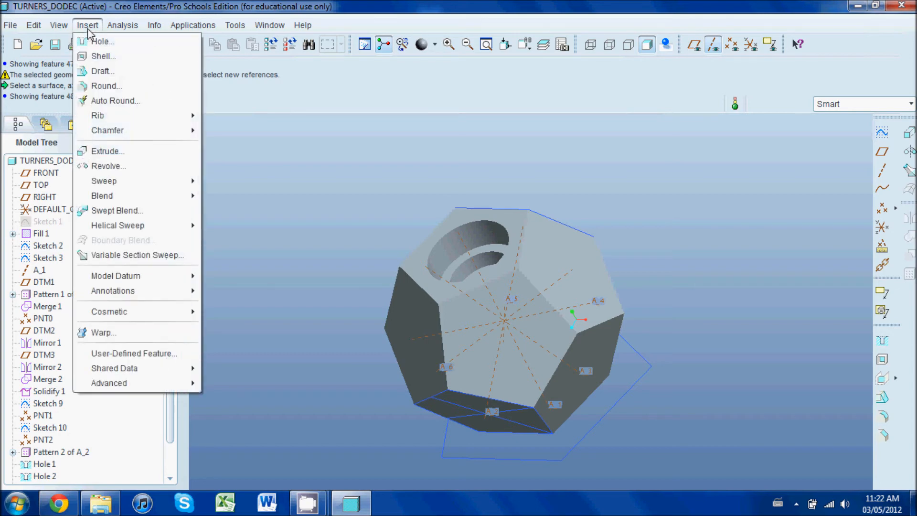
mouse_move(271, 29)
mouse_move(235, 26)
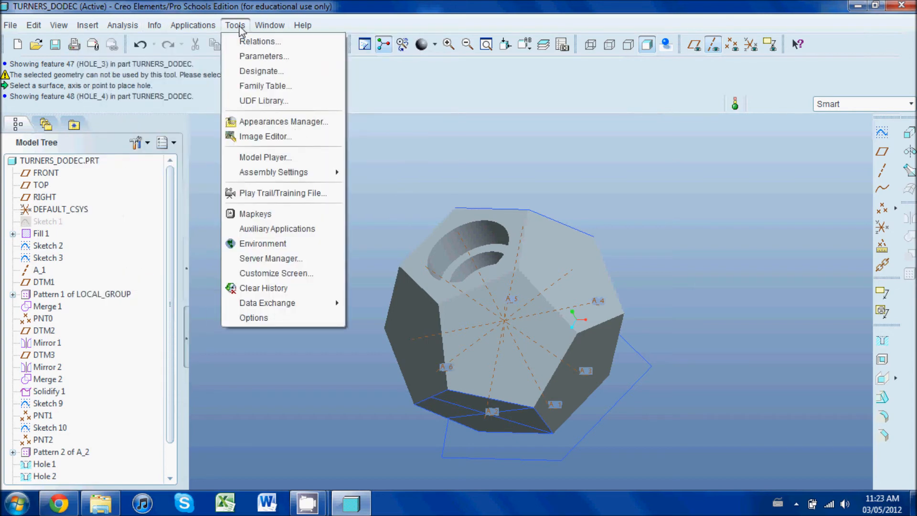
click(272, 102)
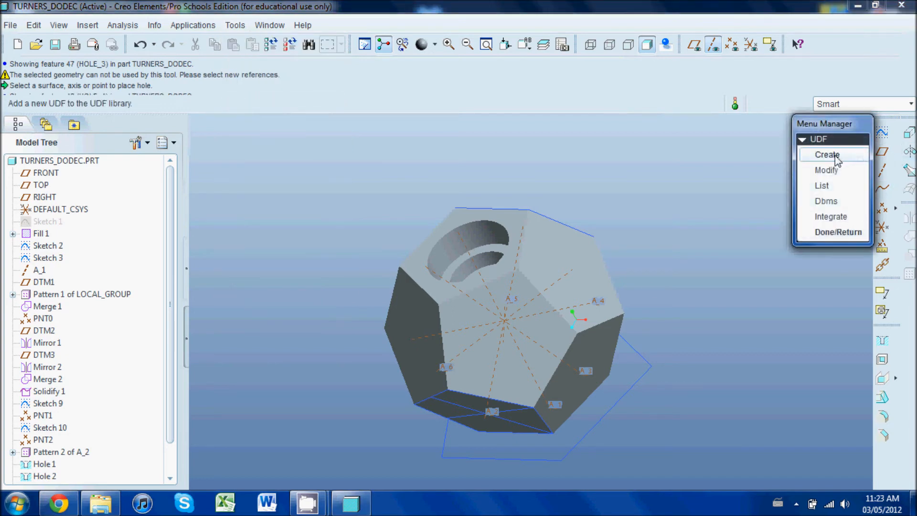
click(834, 155)
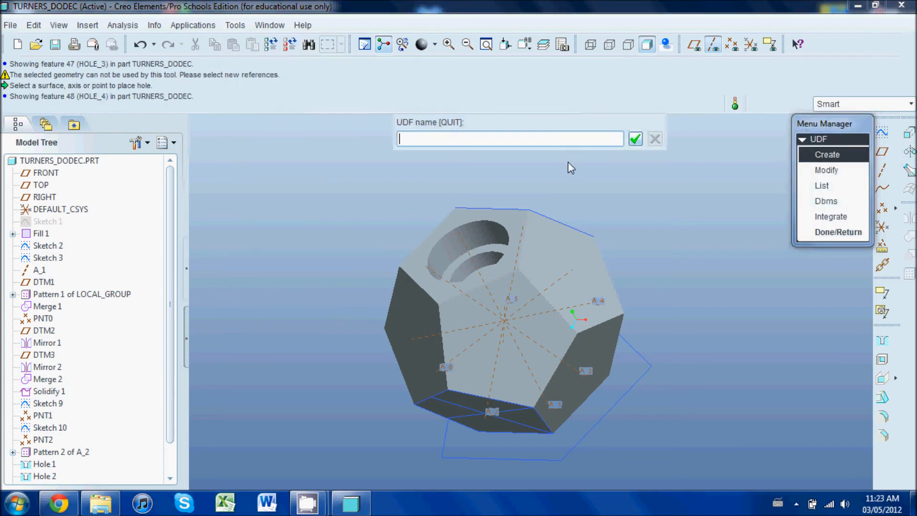
key(Return)
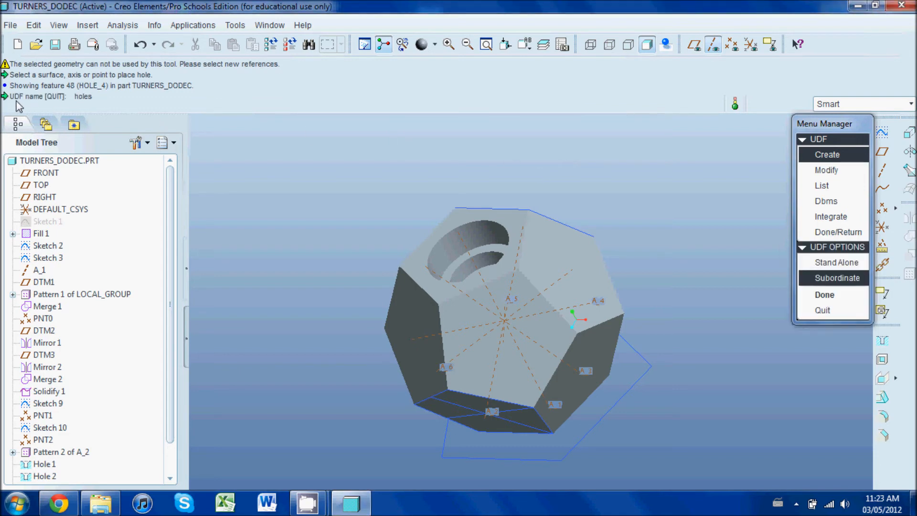
click(847, 264)
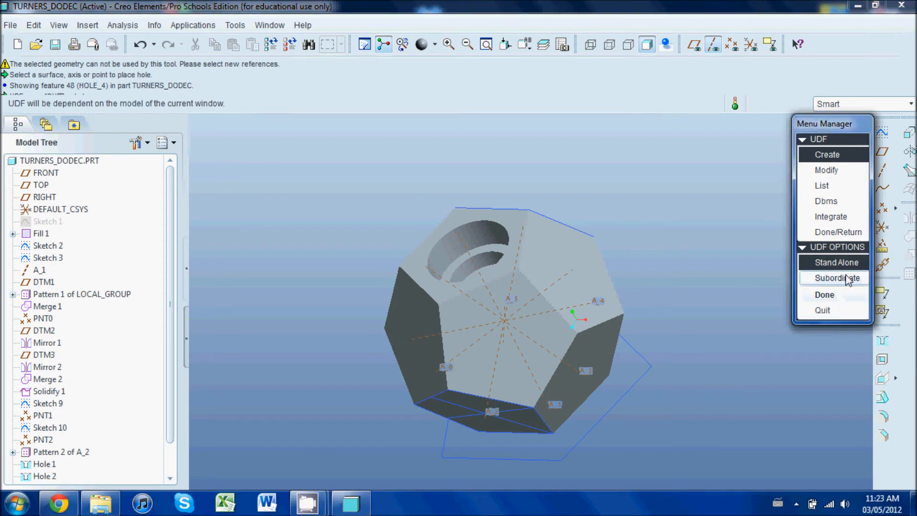
click(847, 279)
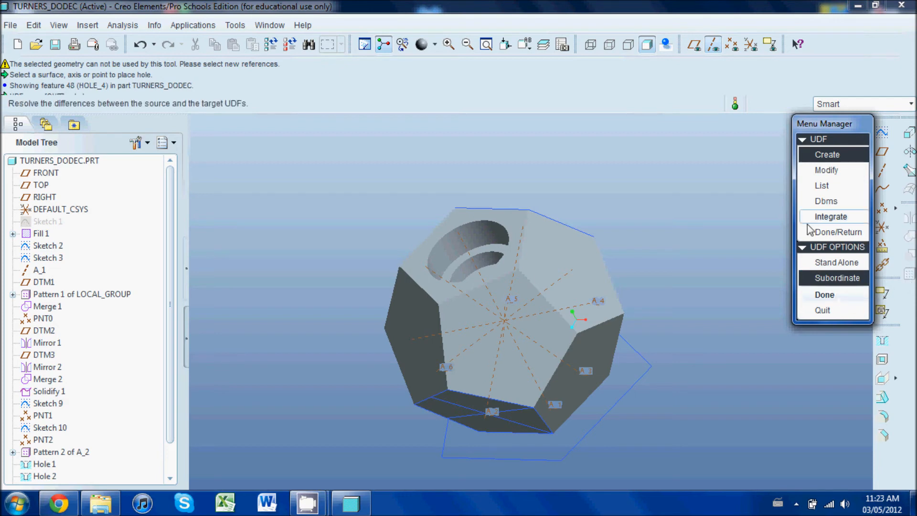
click(837, 294)
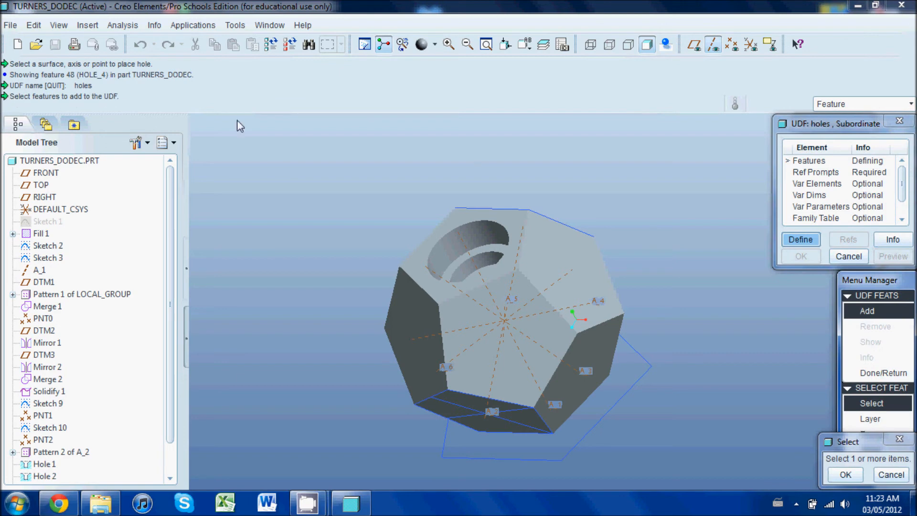
Add all four coaxial holes to the UDF and finish its feature selection.
click(488, 231)
middle_drag(526, 166, 515, 199)
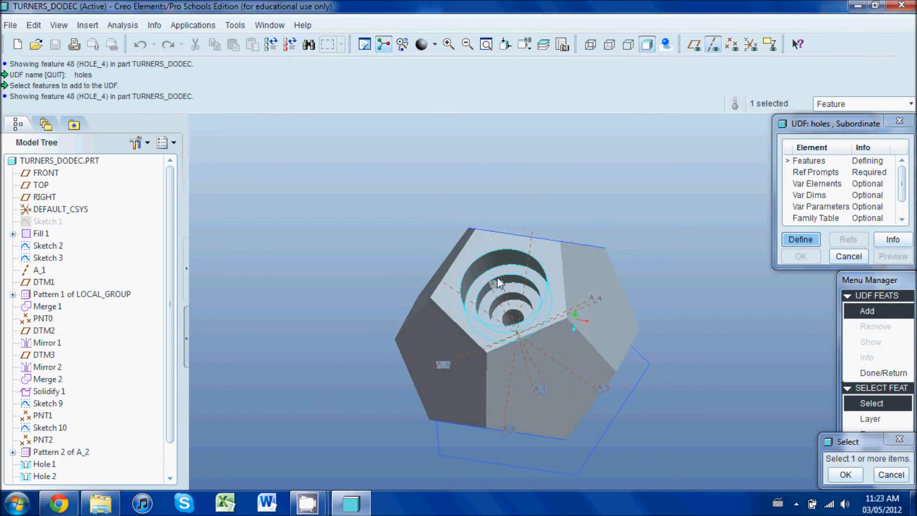
click(514, 301)
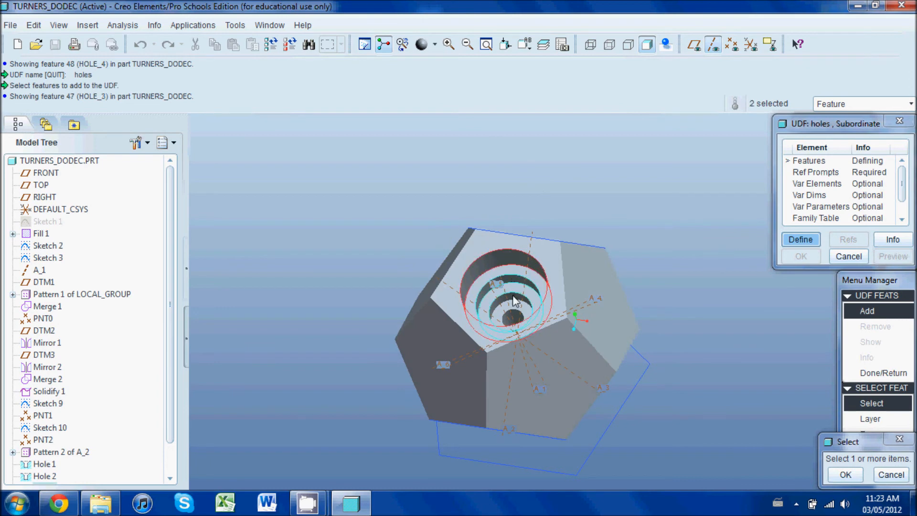
click(509, 323)
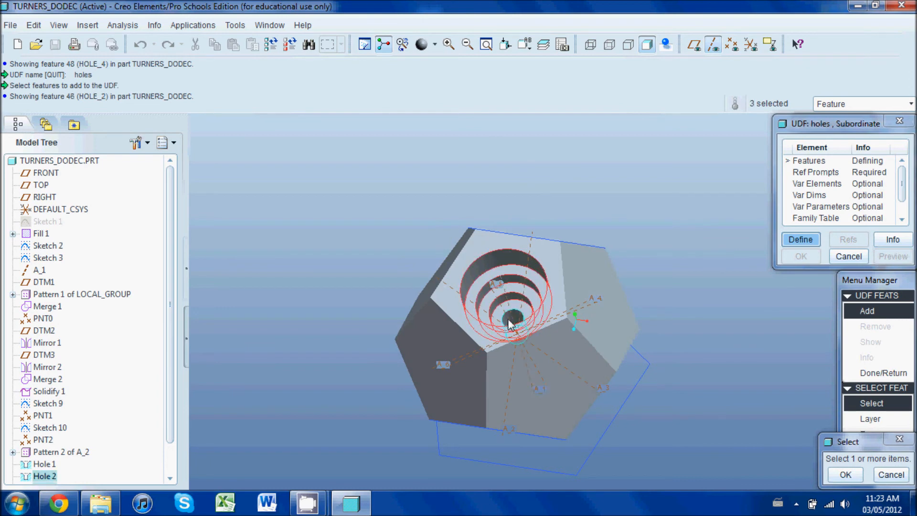
click(854, 473)
click(870, 448)
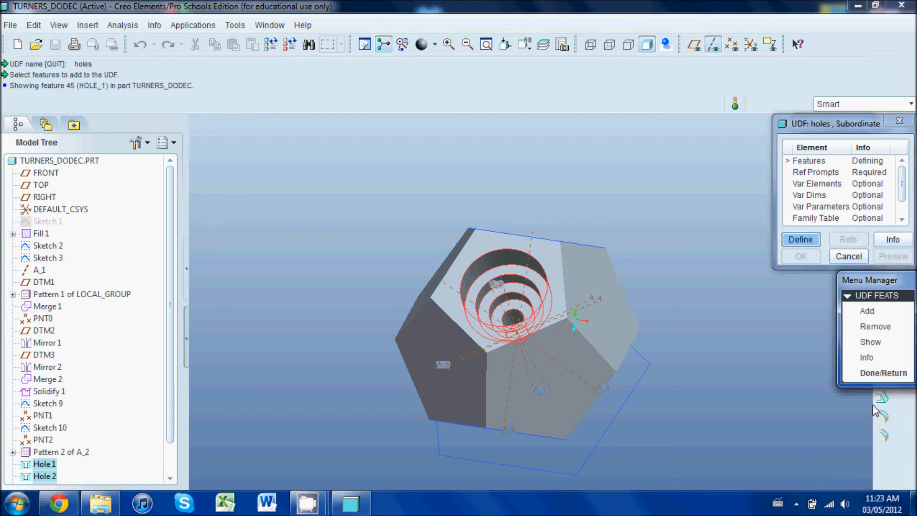
click(883, 373)
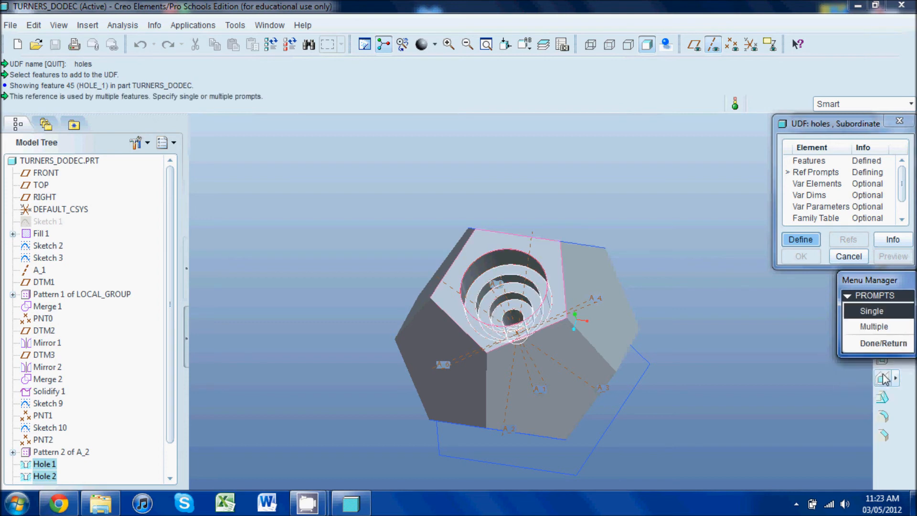
Use a single prompt for the pentagonal face reference and accept the prompt text "surface,logical plane".
click(849, 313)
click(858, 343)
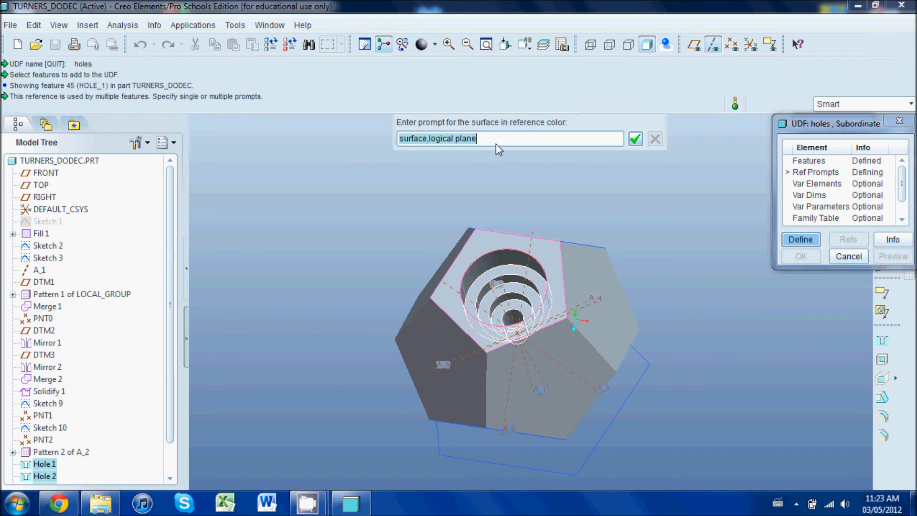
click(633, 139)
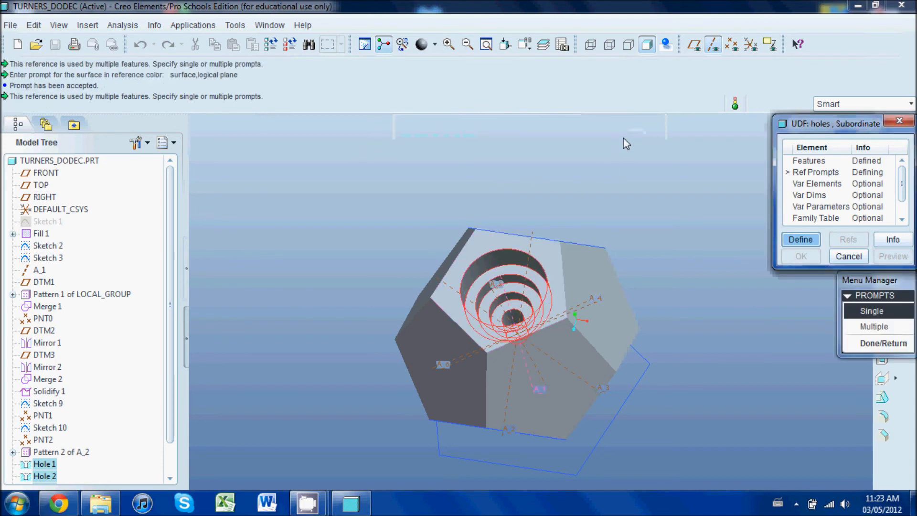
Use a single prompt for the axis reference, accept the text "axis,logical axis", and finish storing the holes UDF.
click(869, 344)
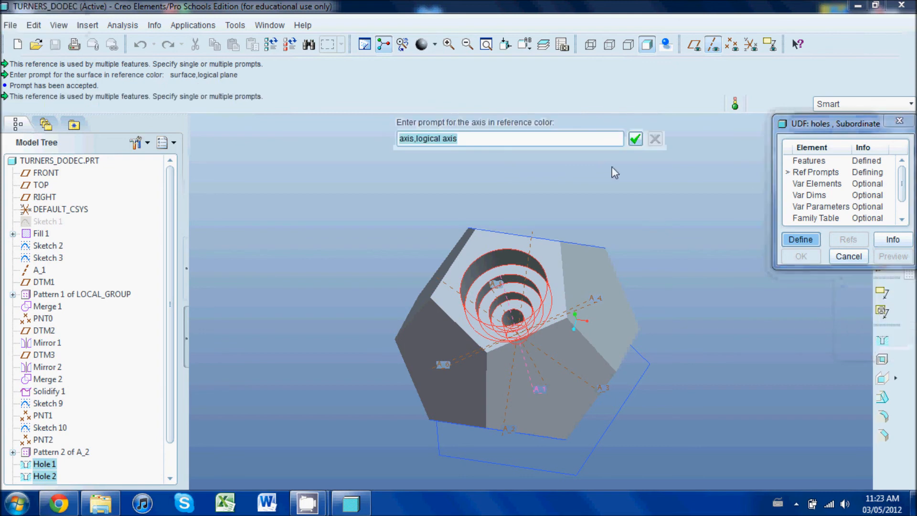
click(635, 139)
click(868, 396)
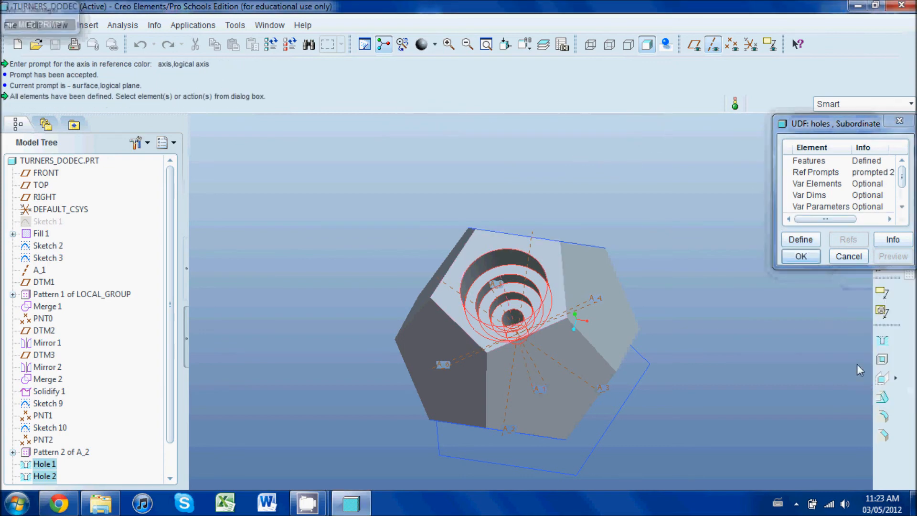
click(801, 257)
click(836, 233)
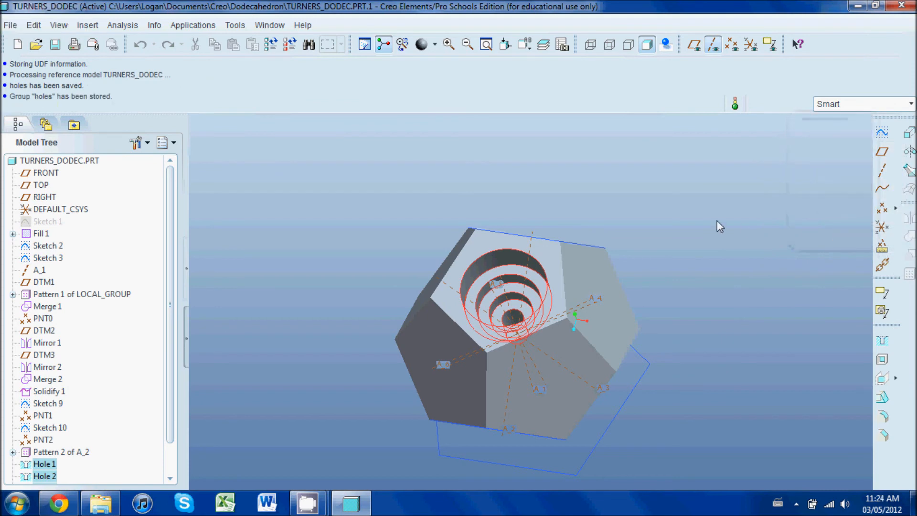
Insert the user-defined feature holes.gph using the advanced reference configuration.
scroll(508, 294, down, 3)
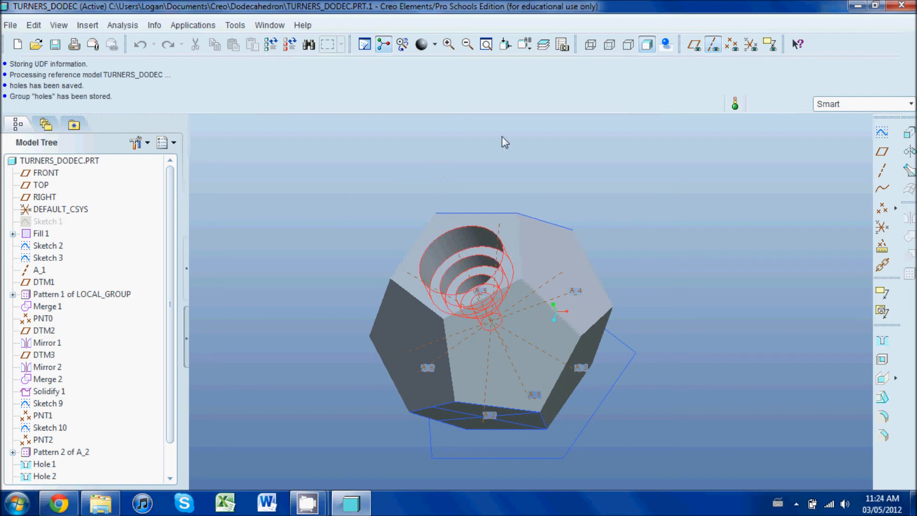
click(84, 29)
click(139, 353)
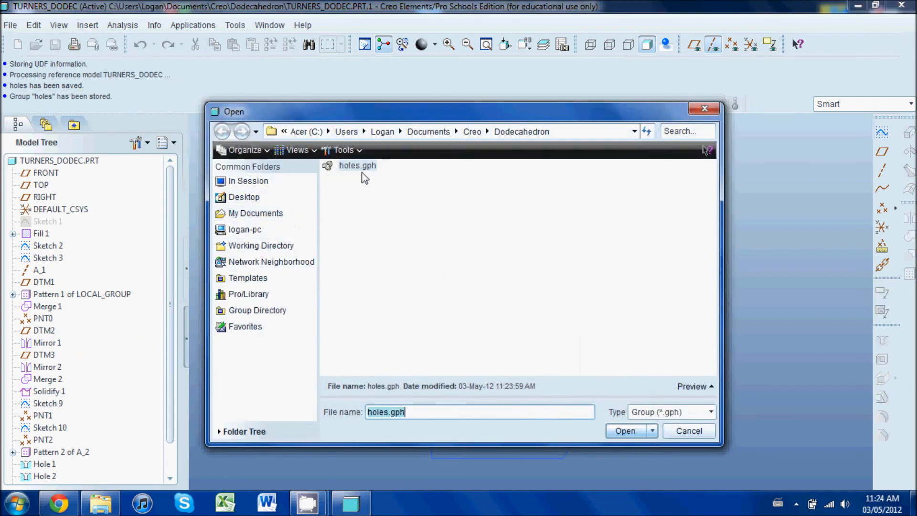
double_click(355, 167)
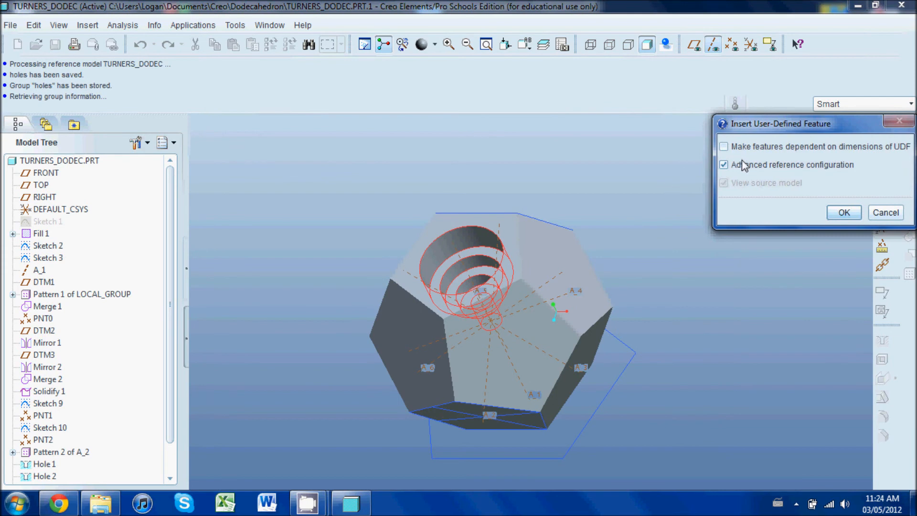
click(844, 213)
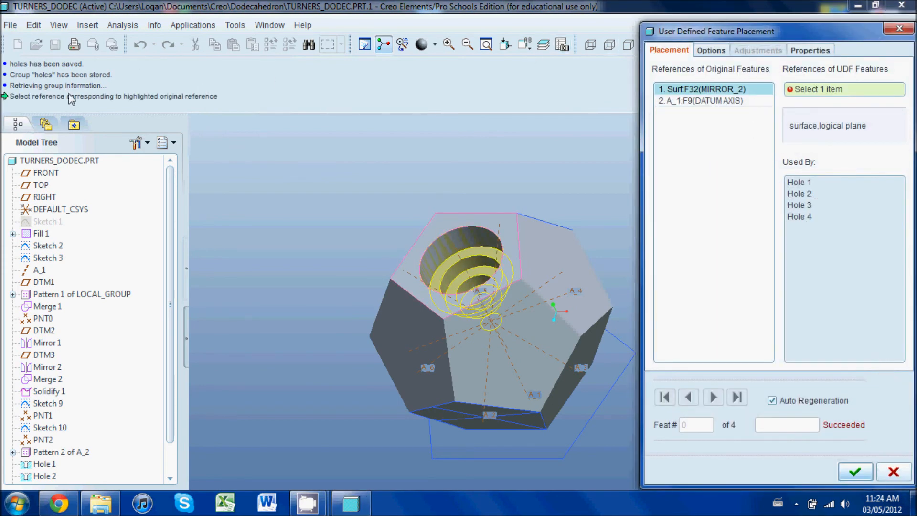
Place the holes UDF on the face adjacent to the drilled one, using datum axis A_6, and accept the placement.
click(564, 251)
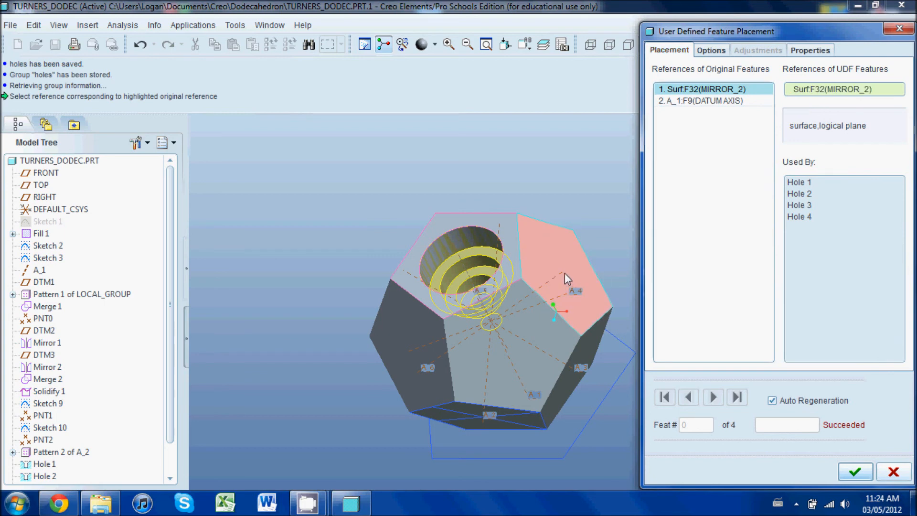
click(686, 101)
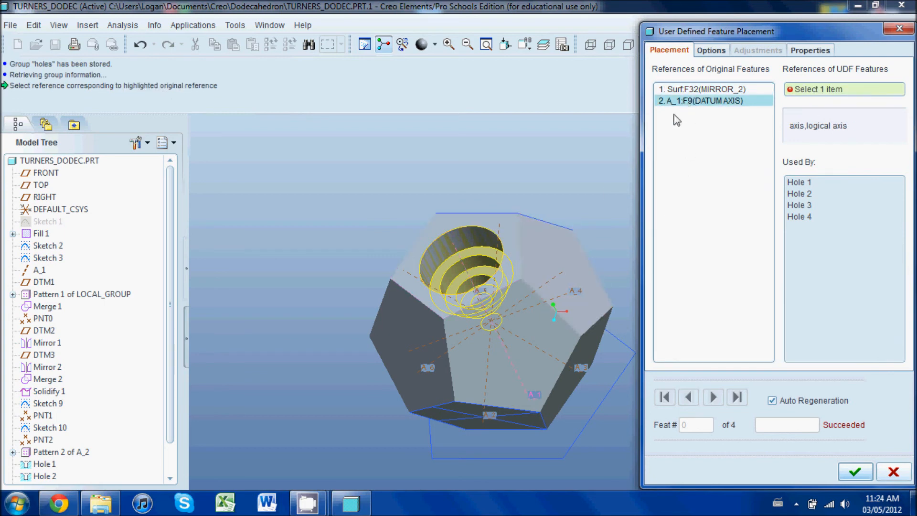
click(555, 274)
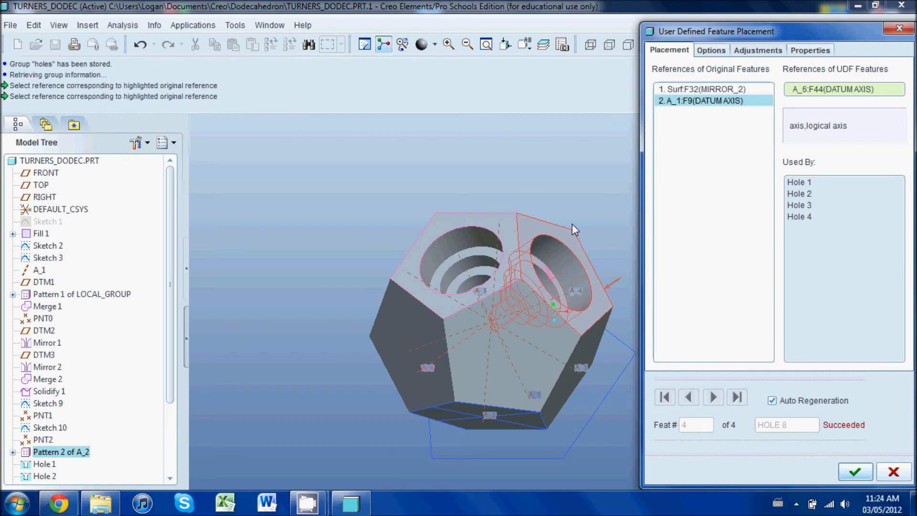
middle_drag(580, 250, 551, 270)
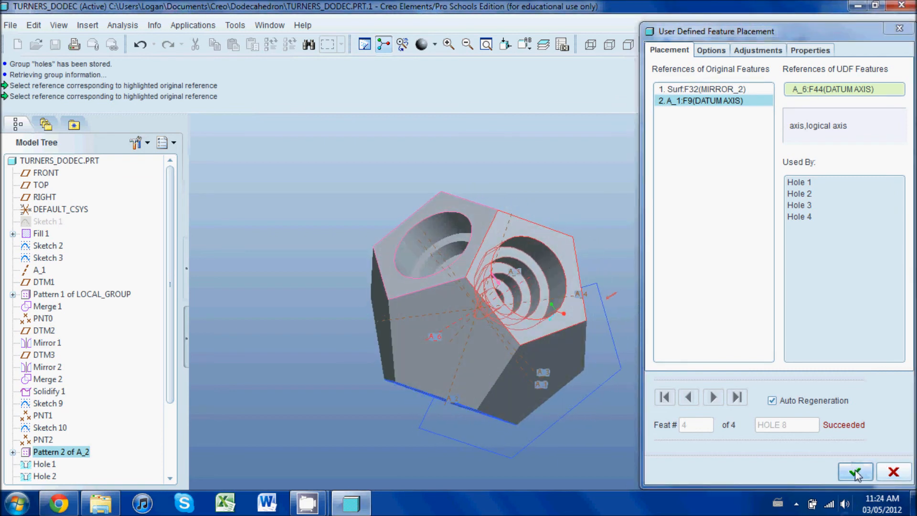
click(855, 470)
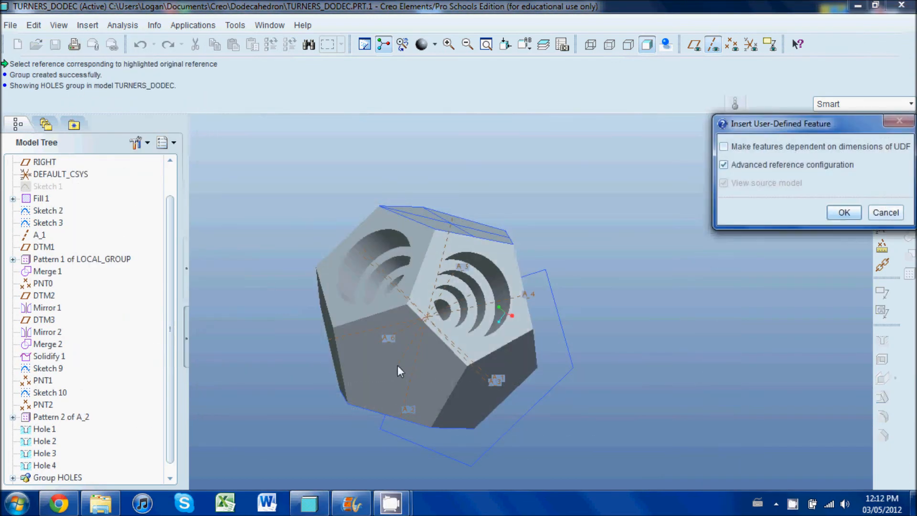
Place another holes UDF on the undrilled face adjoining both drilled faces, replacing A_1 with that face's central axis.
key(Return)
click(368, 363)
click(700, 101)
click(402, 352)
click(855, 472)
Insert the holes UDF on a fourth pentagonal face, referencing the undrilled face and the datum axis through its centre.
middle_drag(530, 281, 643, 258)
click(643, 258)
click(88, 25)
click(143, 353)
key(Return)
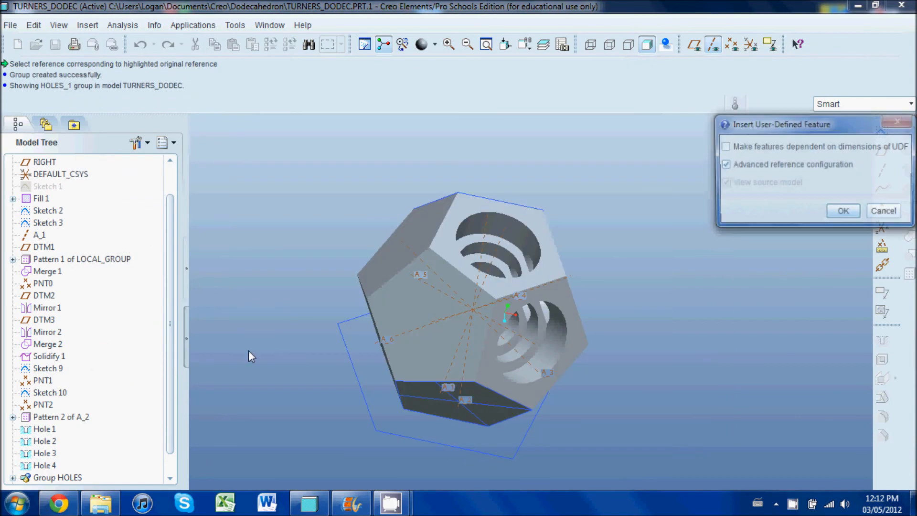
key(Return)
click(414, 311)
middle_drag(414, 311, 482, 268)
click(697, 101)
click(391, 365)
click(854, 472)
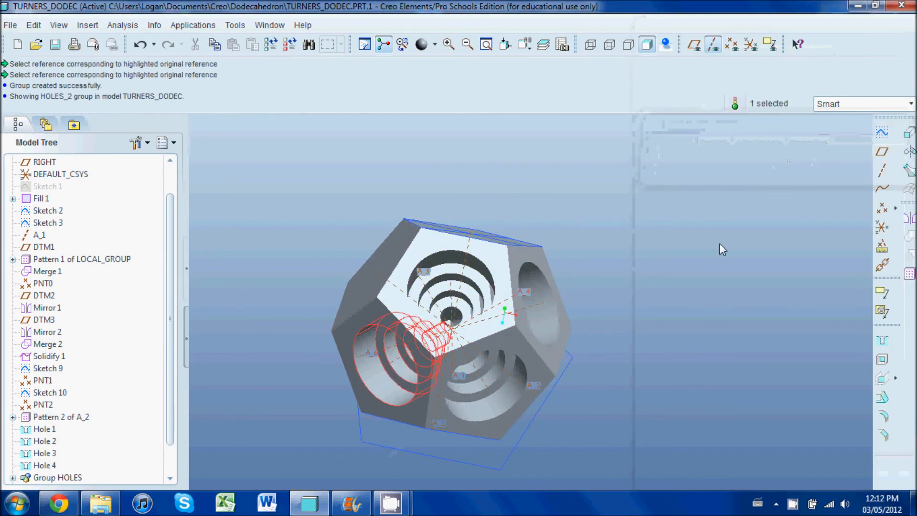
Insert the holes UDF on a fifth pentagonal face, using the undrilled side face and its central datum axis.
middle_drag(719, 242, 728, 268)
click(728, 267)
click(87, 25)
click(139, 354)
click(626, 434)
click(470, 311)
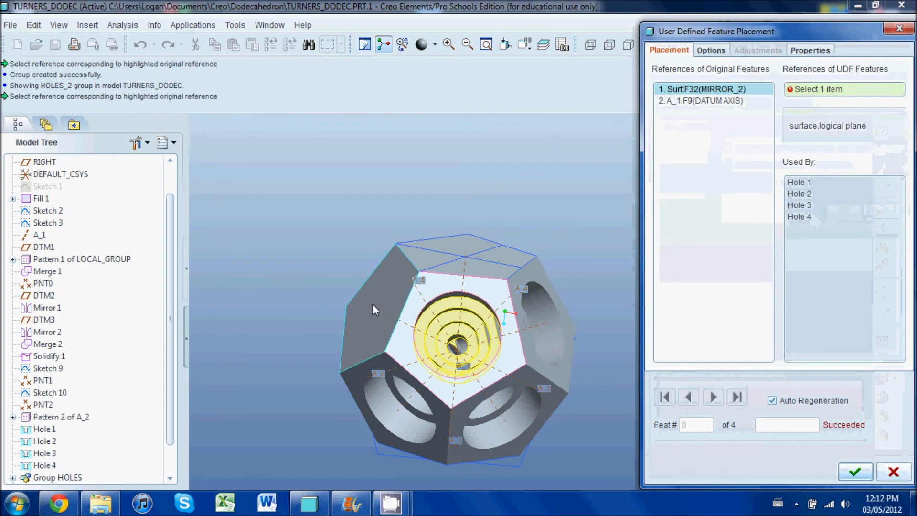
click(374, 311)
click(700, 101)
click(408, 312)
click(855, 472)
Insert the holes UDF on the undrilled face carrying the sketched pentagon and diagonals, using that face's central axis.
middle_drag(645, 401, 687, 358)
click(88, 25)
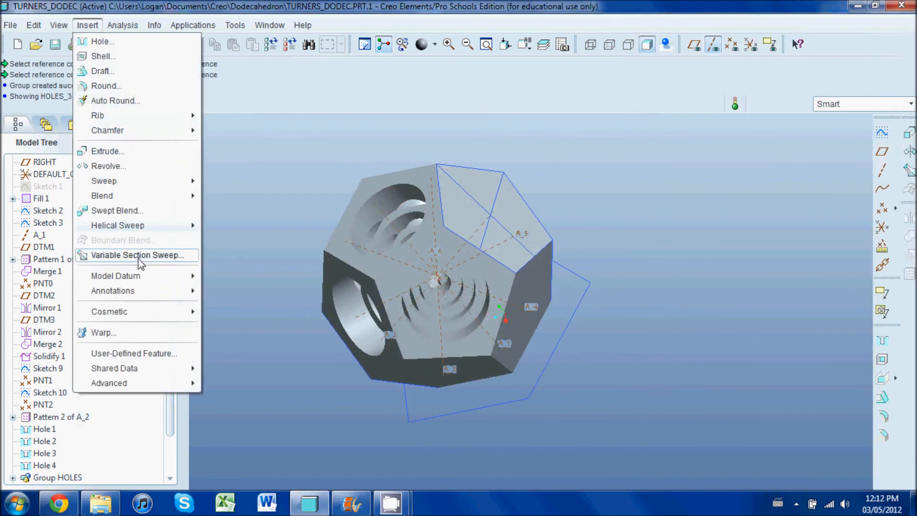
click(139, 354)
click(625, 431)
click(850, 212)
click(702, 101)
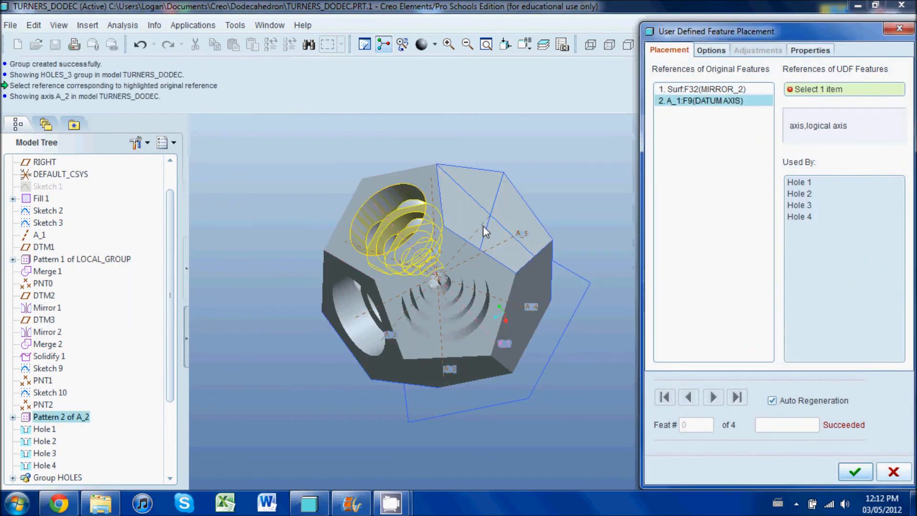
click(482, 225)
click(855, 471)
Insert the holes UDF on the undrilled face bordering the drilled sketched-pentagon face, using its central datum axis.
middle_drag(693, 281, 686, 277)
click(686, 277)
click(240, 21)
mouse_move(88, 25)
click(136, 354)
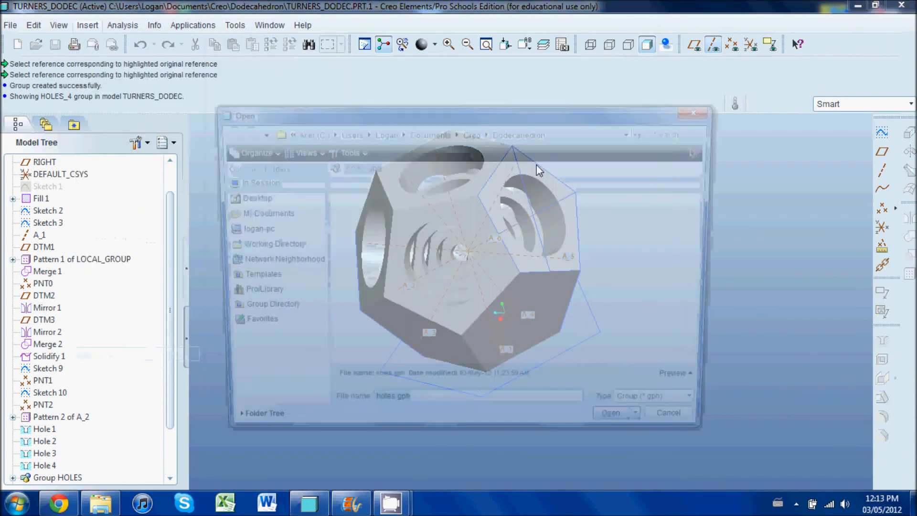
click(629, 432)
click(849, 212)
click(547, 292)
click(701, 101)
click(517, 309)
click(854, 471)
Insert the holes UDF on an eighth pentagonal face, matching the surface and axis references to that face.
click(627, 352)
middle_drag(628, 353, 654, 323)
click(88, 25)
click(136, 354)
click(627, 431)
click(844, 212)
click(453, 273)
click(701, 100)
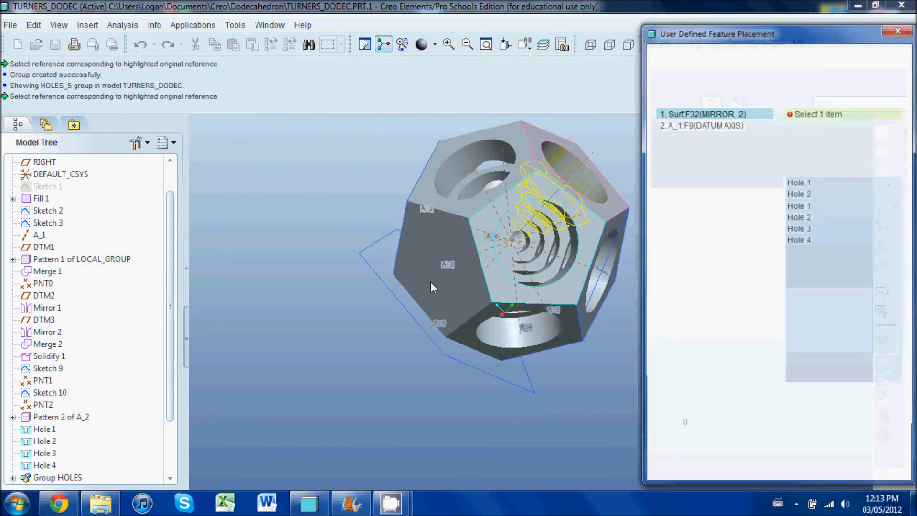
click(488, 260)
click(854, 471)
Insert the holes UDF on the remaining undrilled face crossed by sketch lines, using the axis through its centre.
click(659, 380)
middle_drag(659, 379, 659, 366)
click(87, 26)
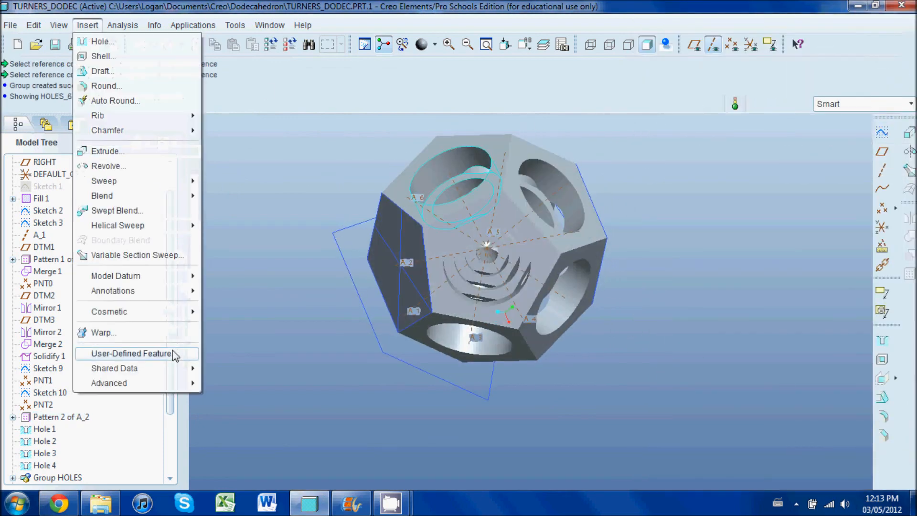
click(143, 353)
click(628, 431)
click(844, 212)
click(396, 267)
click(701, 101)
click(405, 262)
click(854, 471)
Insert the holes UDF on a tenth pentagonal face, referencing the undrilled face and its central axis.
middle_drag(620, 310, 672, 348)
click(672, 347)
click(88, 25)
click(143, 354)
click(627, 430)
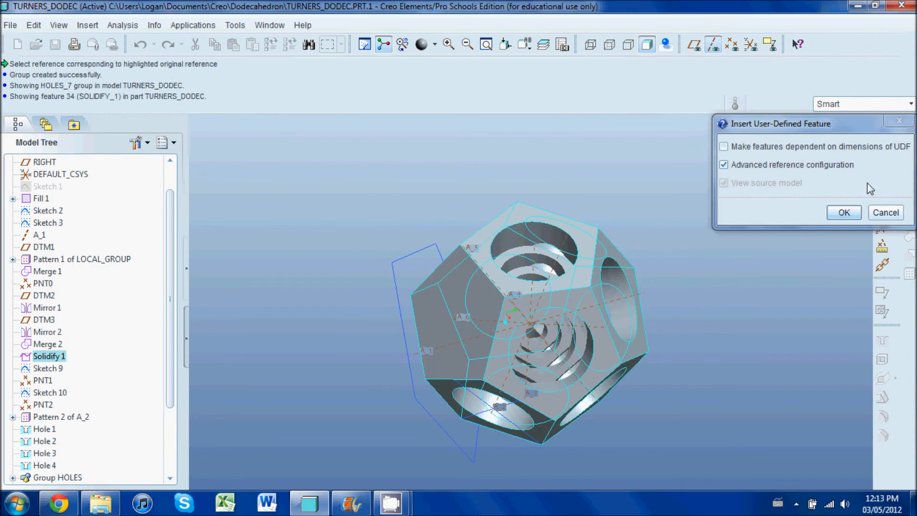
click(844, 212)
click(465, 324)
click(702, 101)
click(481, 319)
click(855, 472)
Insert the holes UDF on the eleventh pentagonal face, using that face and its central datum axis.
middle_drag(740, 281, 783, 362)
click(783, 363)
click(87, 25)
click(161, 354)
click(628, 430)
click(843, 212)
click(482, 324)
click(702, 101)
click(500, 332)
click(854, 471)
Insert the holes UDF on the last undrilled face with its matching axis, completing all twelve faces.
middle_drag(711, 287, 753, 308)
click(752, 308)
click(88, 26)
click(162, 354)
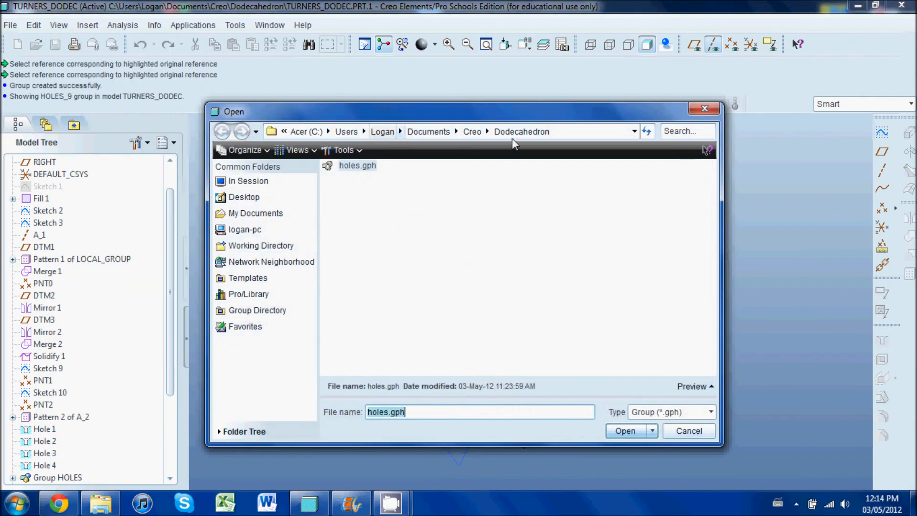
click(627, 430)
click(853, 210)
click(702, 101)
click(855, 471)
Examine the stepped holes on all faces of the dodecahedron from several angles and distances.
middle_drag(749, 267, 609, 332)
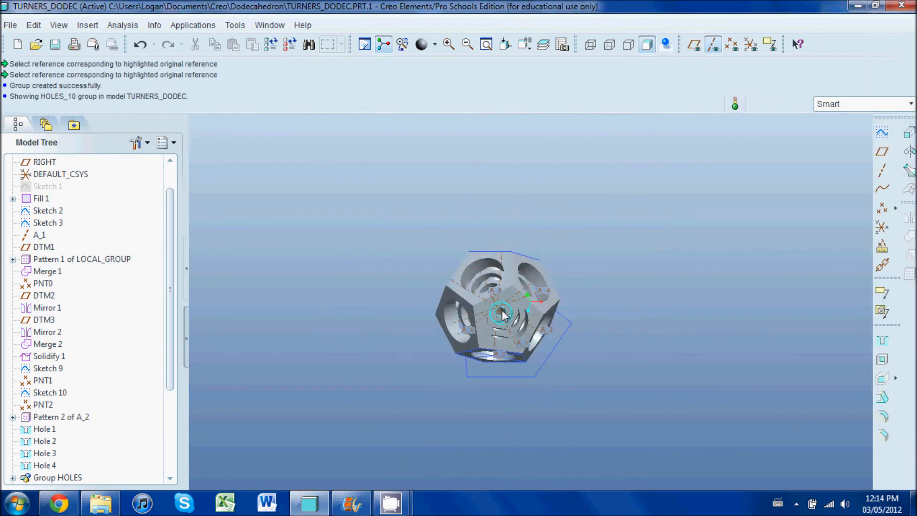
scroll(495, 316, up, 3)
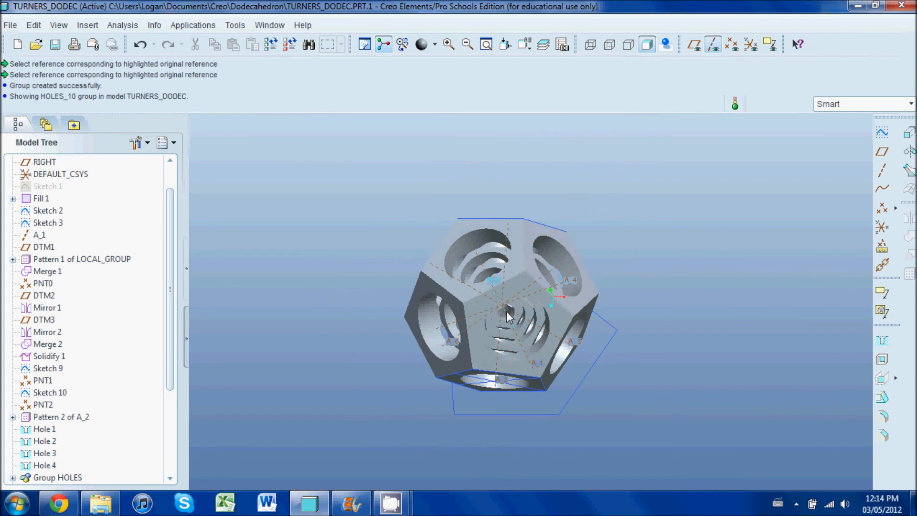
scroll(506, 311, up, 3)
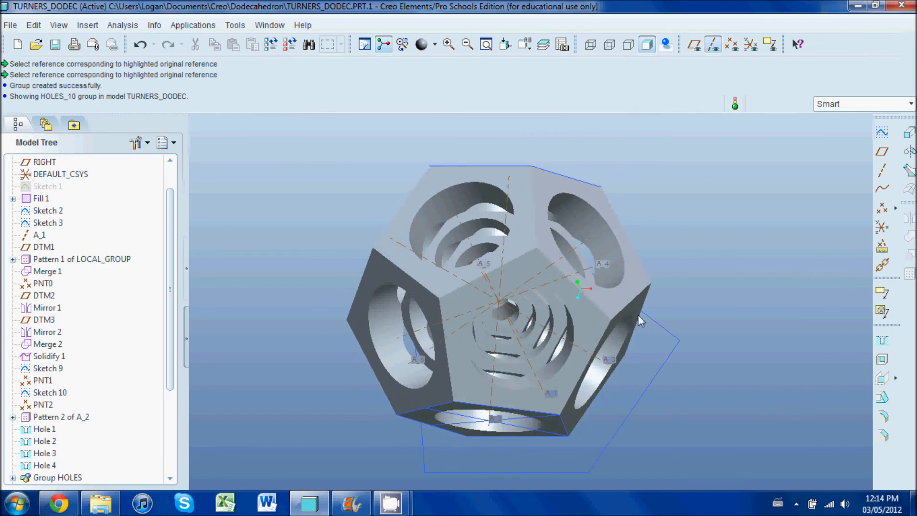
mouse_move(530, 315)
middle_down()
mouse_move(635, 239)
mouse_move(685, 223)
mouse_move(669, 183)
mouse_move(717, 204)
mouse_move(720, 231)
mouse_move(649, 265)
mouse_move(635, 294)
mouse_move(568, 341)
mouse_move(577, 331)
middle_up()
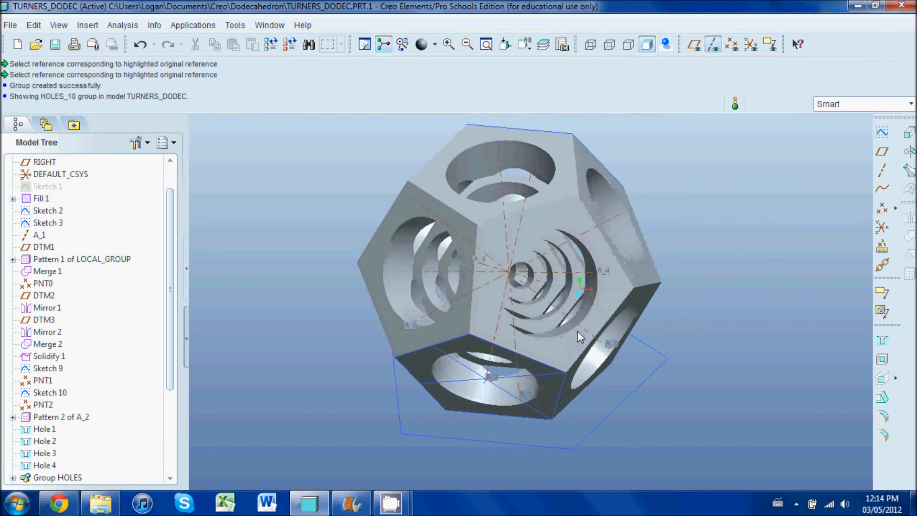
scroll(559, 266, up, 4)
middle_drag(559, 265, 474, 287)
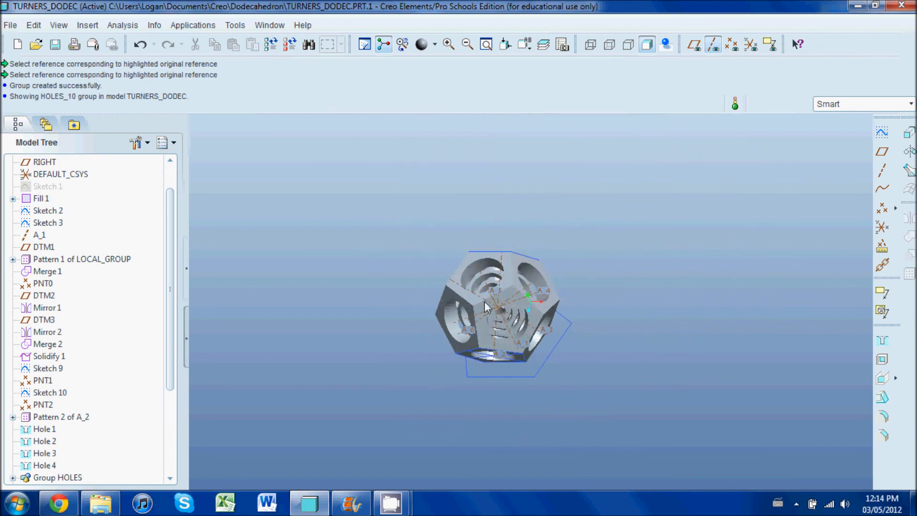
scroll(497, 310, down, 2)
scroll(497, 311, down, 2)
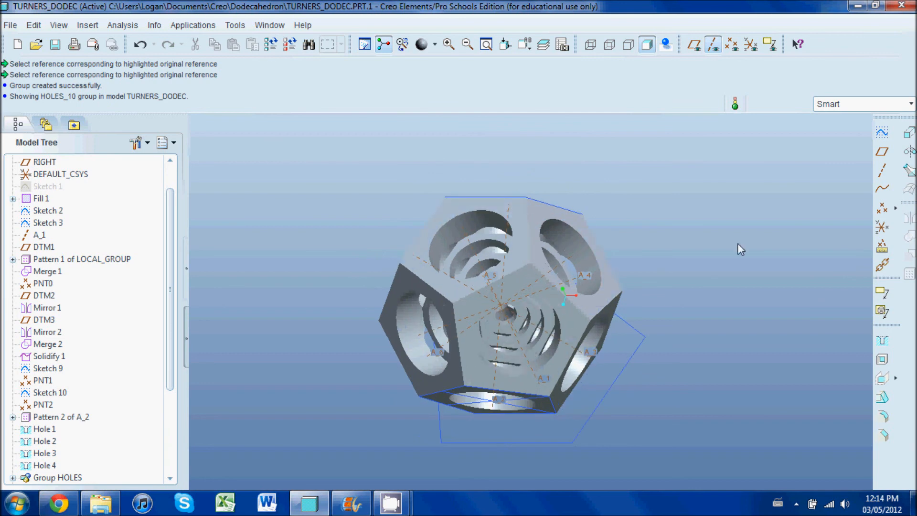